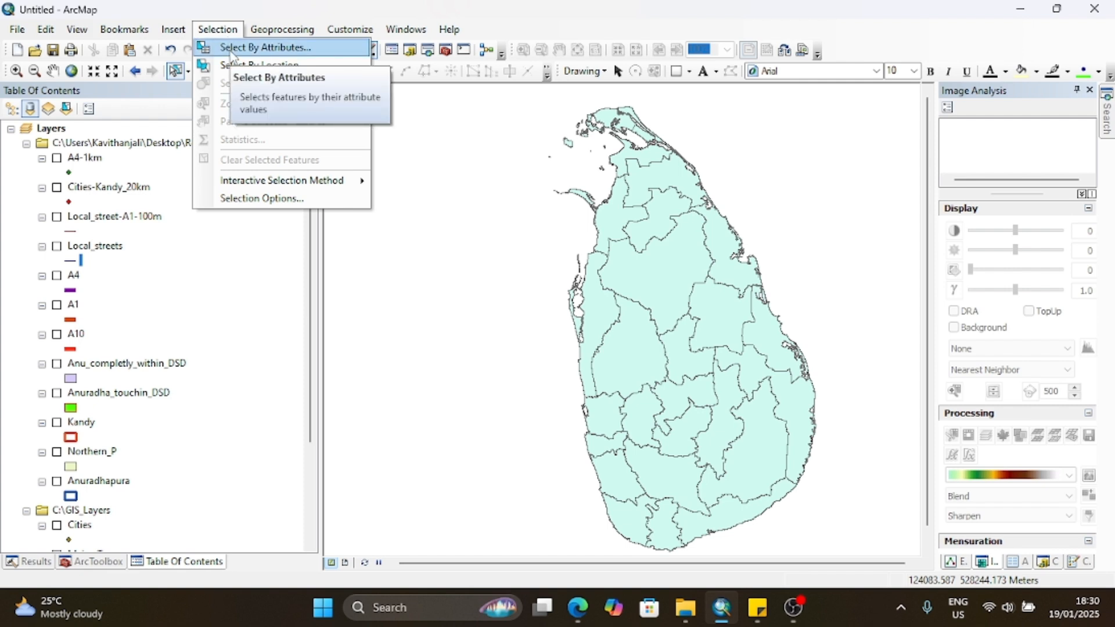
Step: Turn on the DSD layer and hide the SL_Districts layer
scroll(55, 479, "down", 3)
left_click(56, 481)
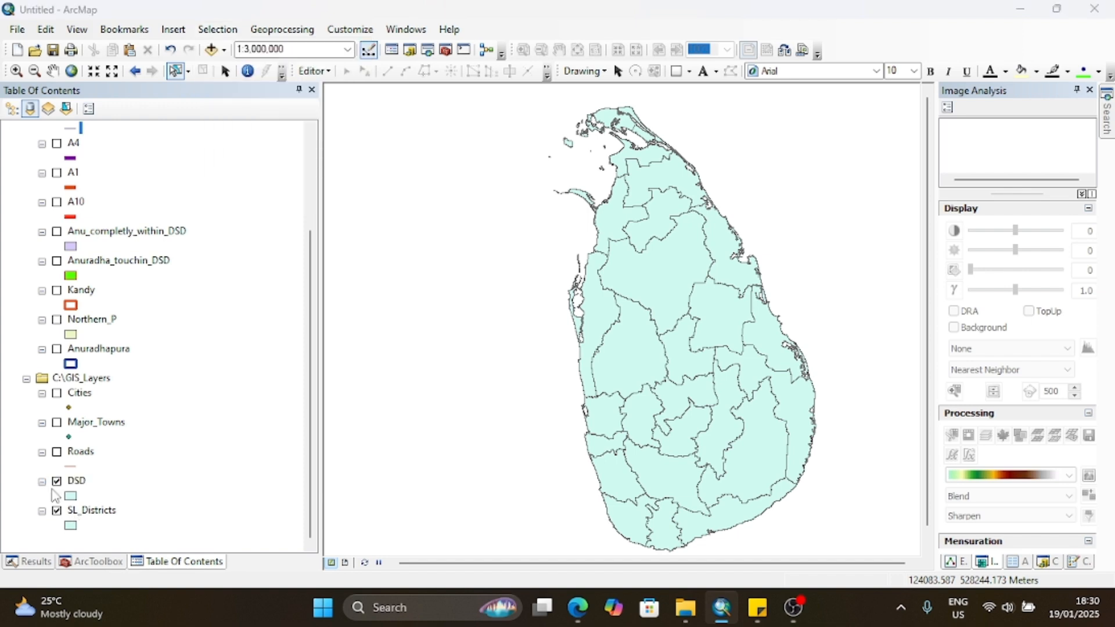
left_click(57, 510)
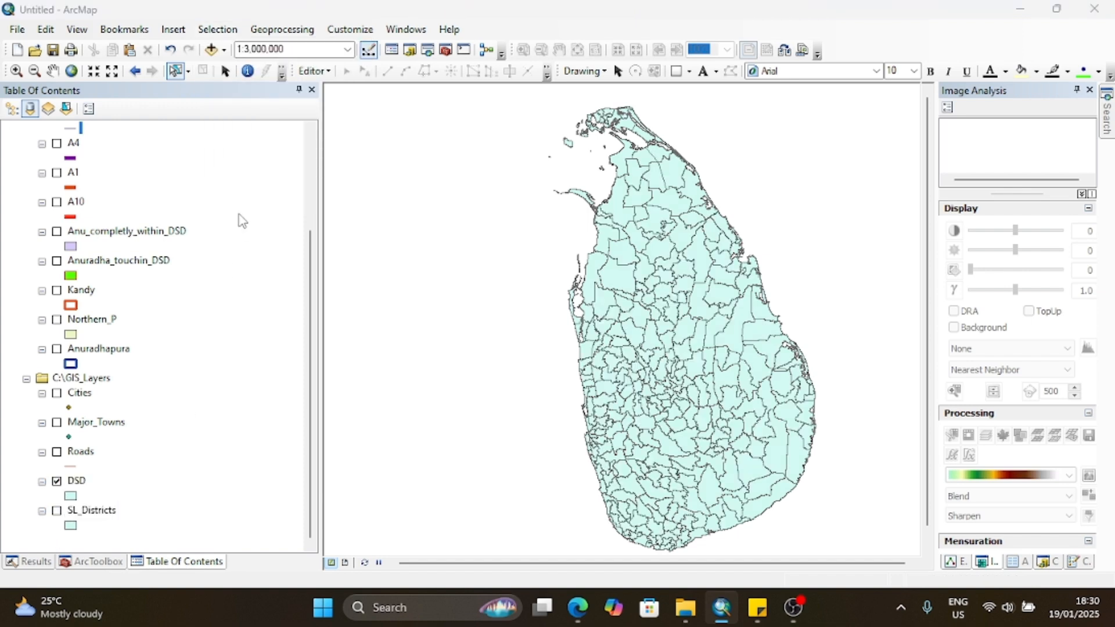
Step: Open Select By Attributes and set DSD as the layer to query
left_click(214, 31)
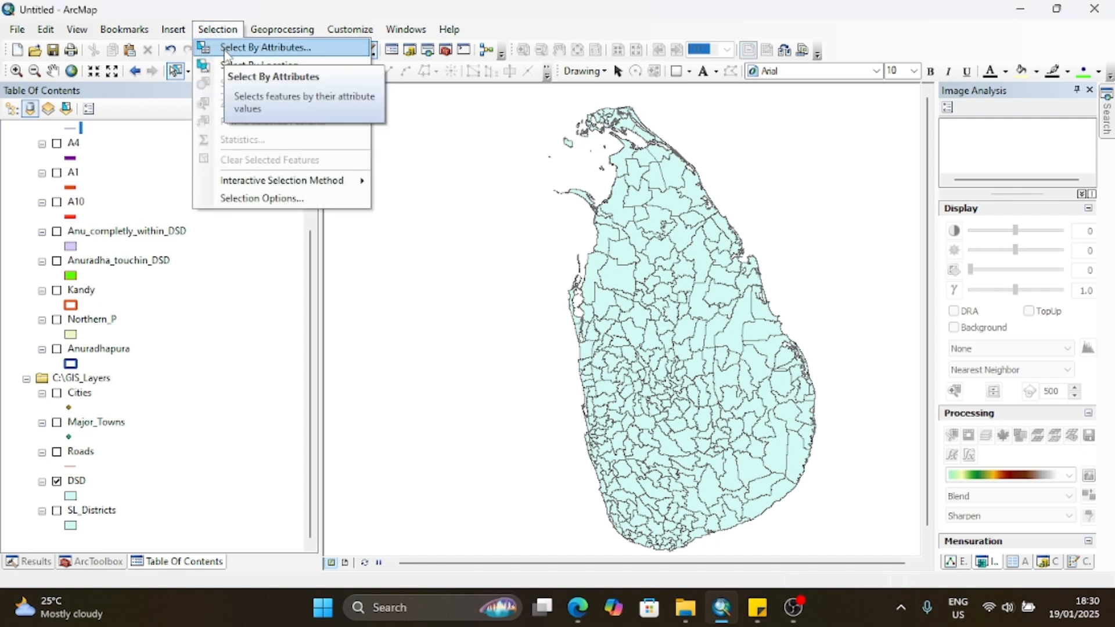
left_click(226, 49)
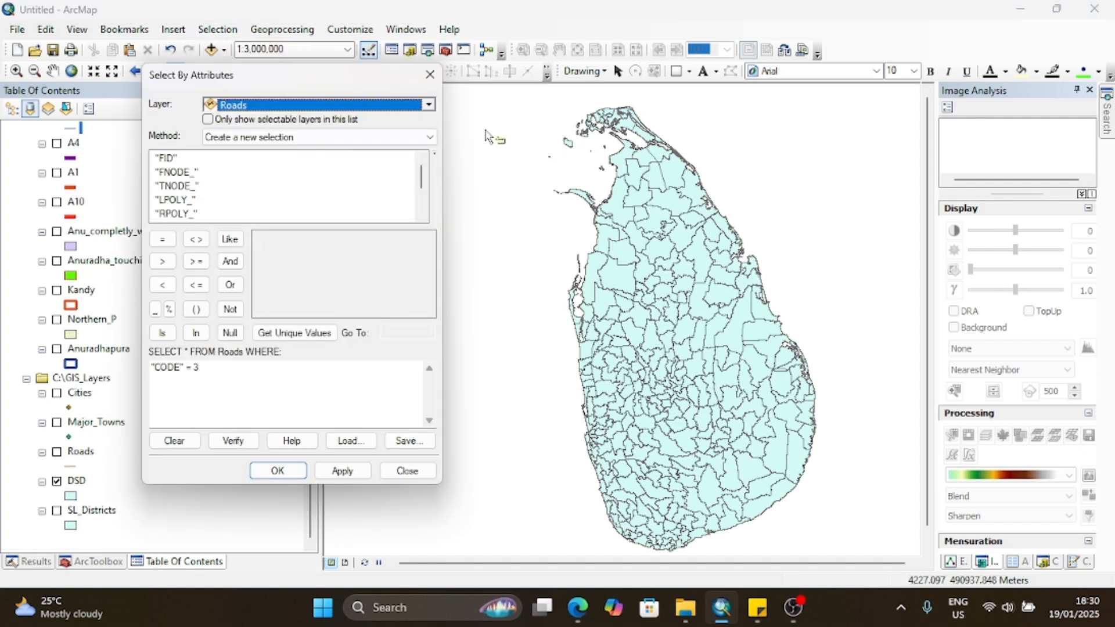
left_click_drag(322, 74, 597, 94)
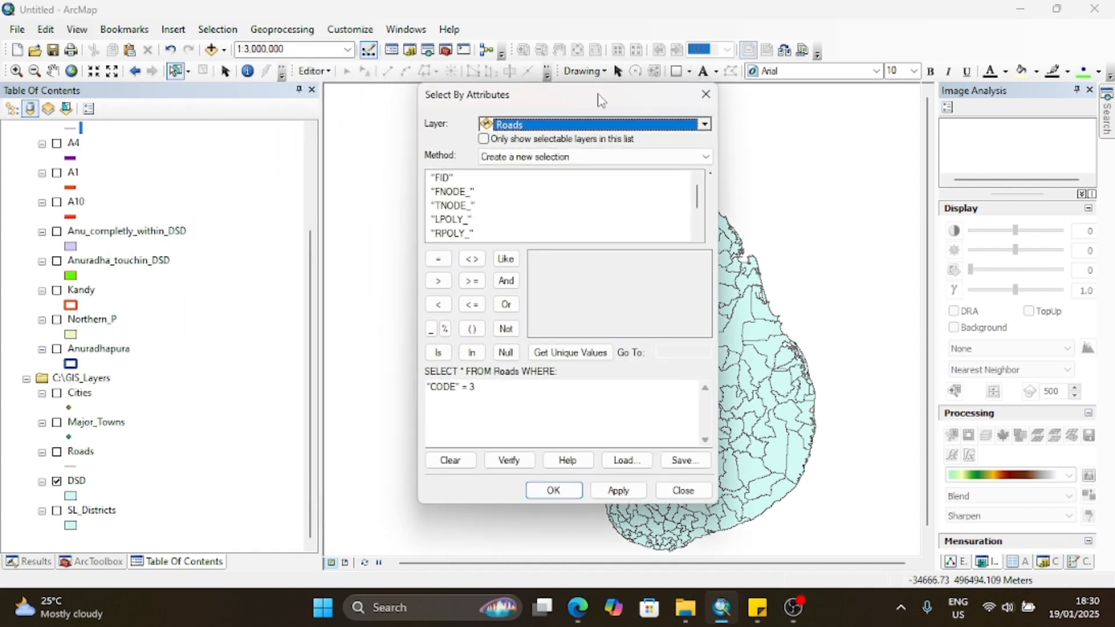
left_click(705, 125)
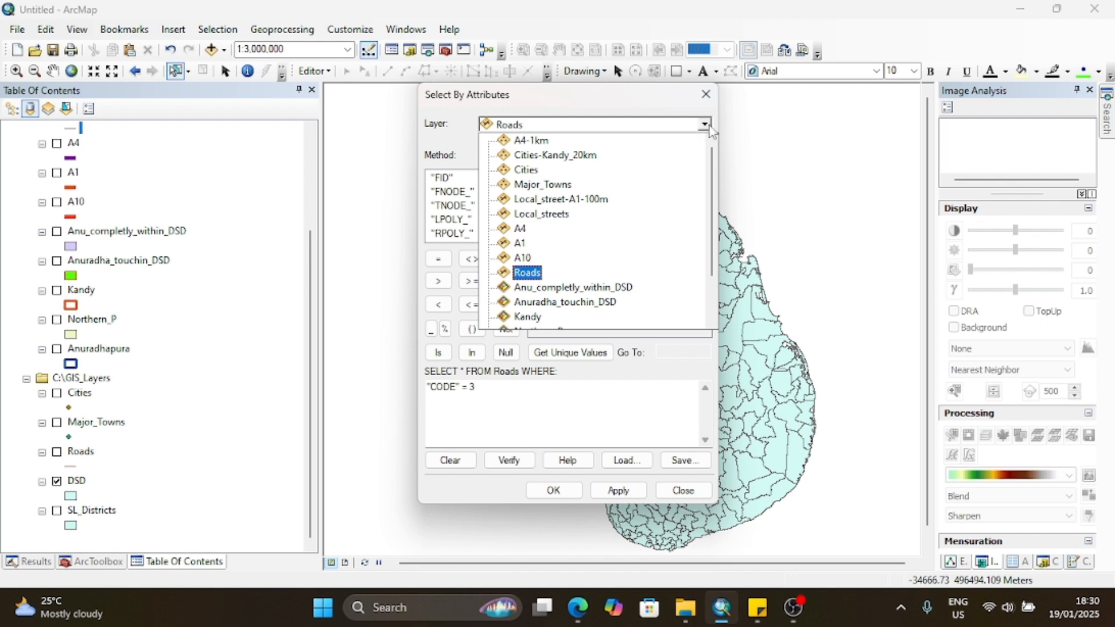
scroll(524, 276, "down", 2)
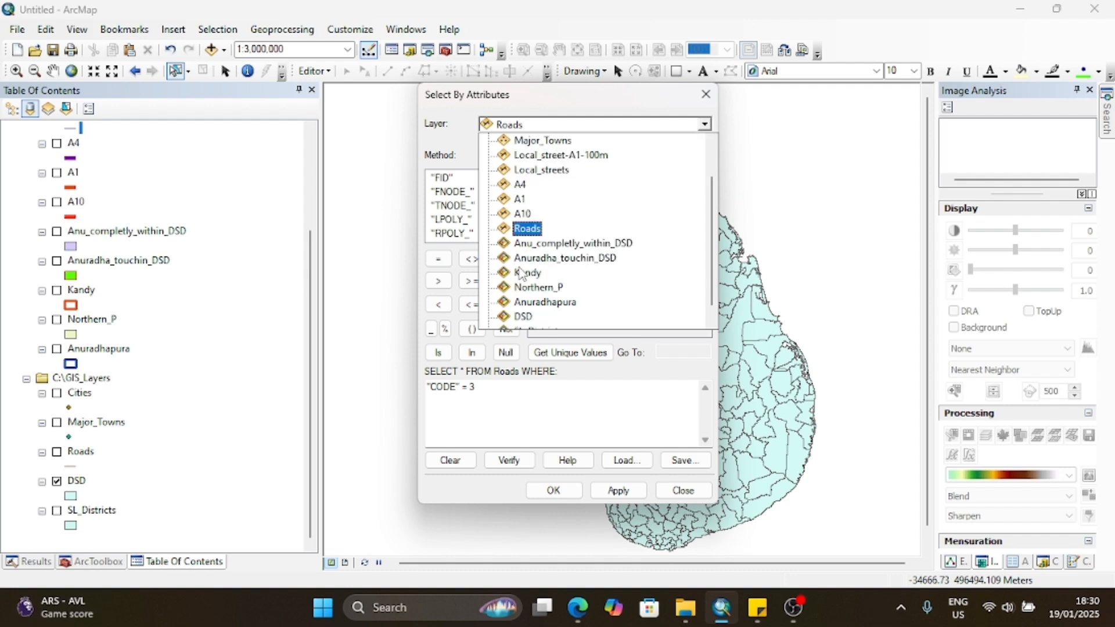
left_click(525, 302)
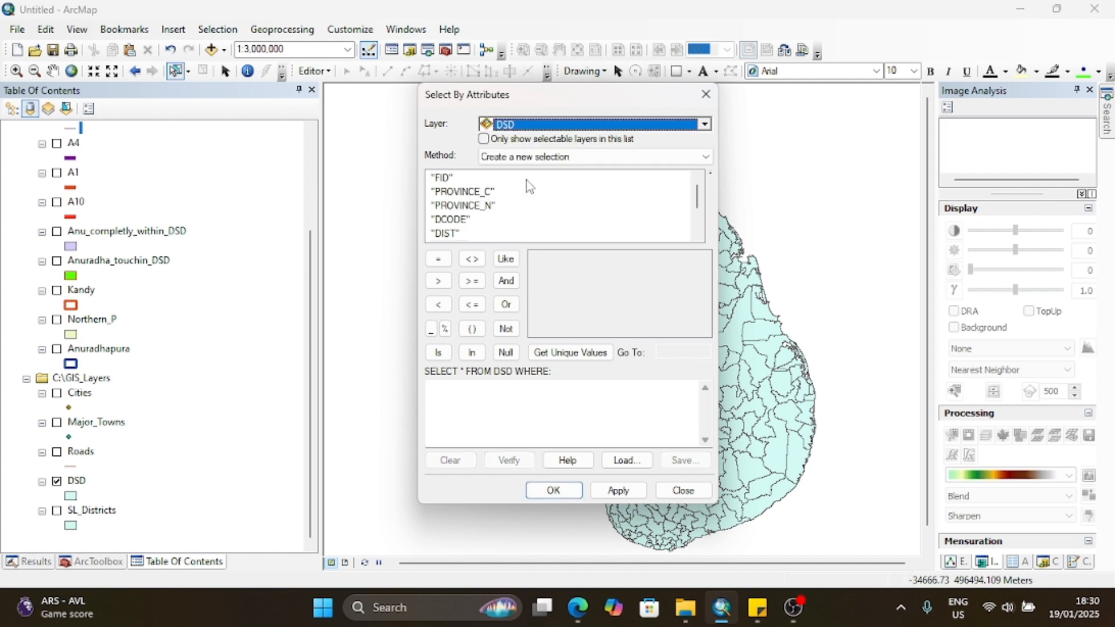
Step: Add the "DIST" field to the DSD query and list its unique values
scroll(488, 238, "down", 2)
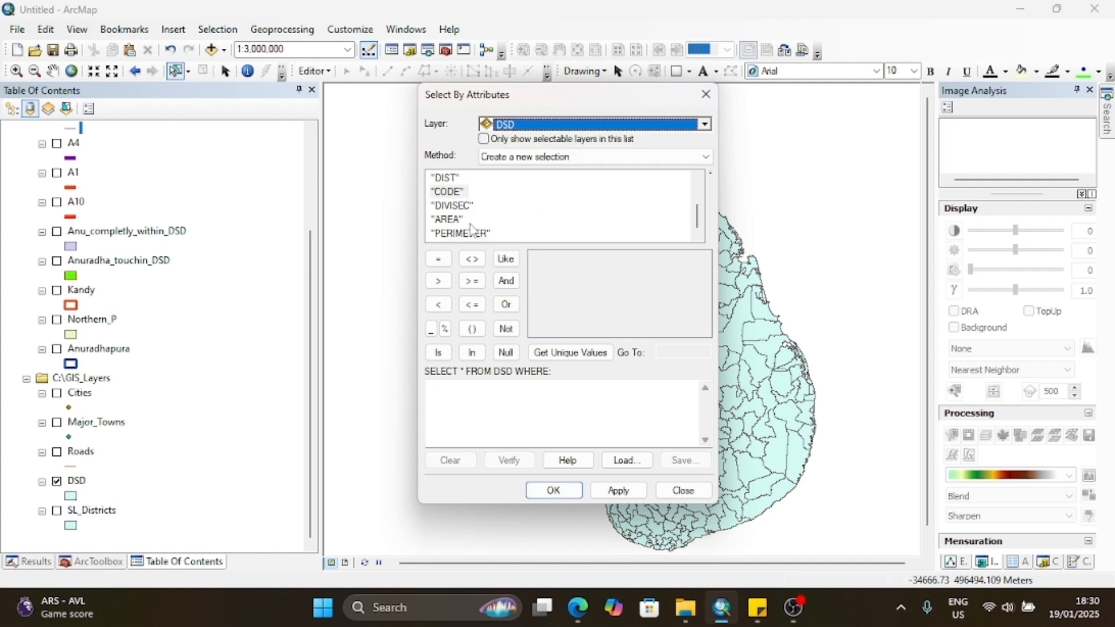
scroll(469, 216, "up", 2)
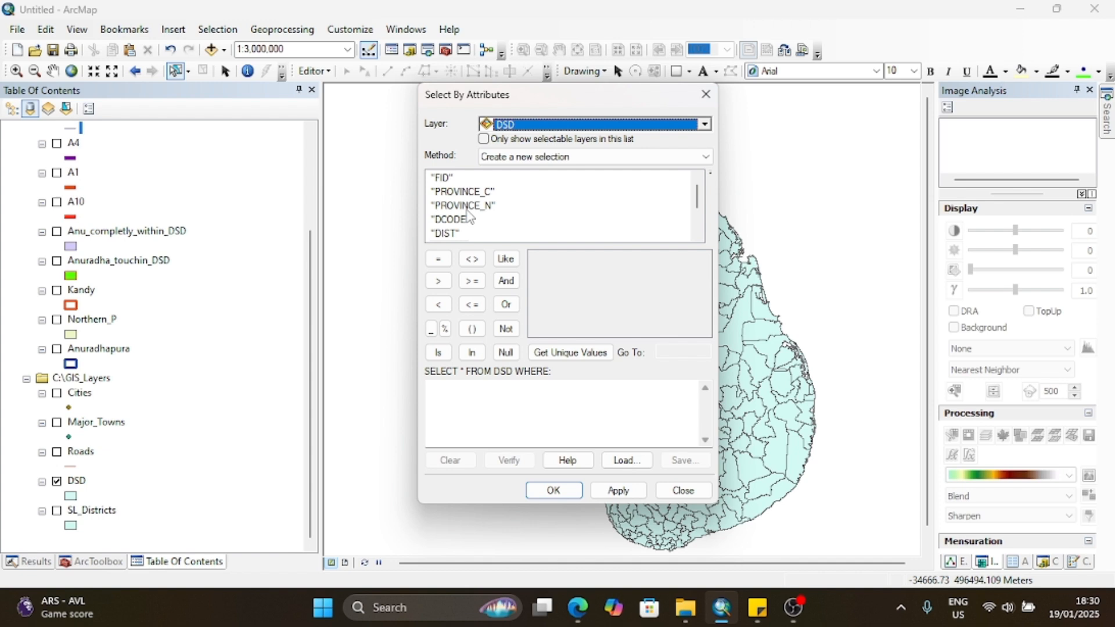
left_click(445, 234)
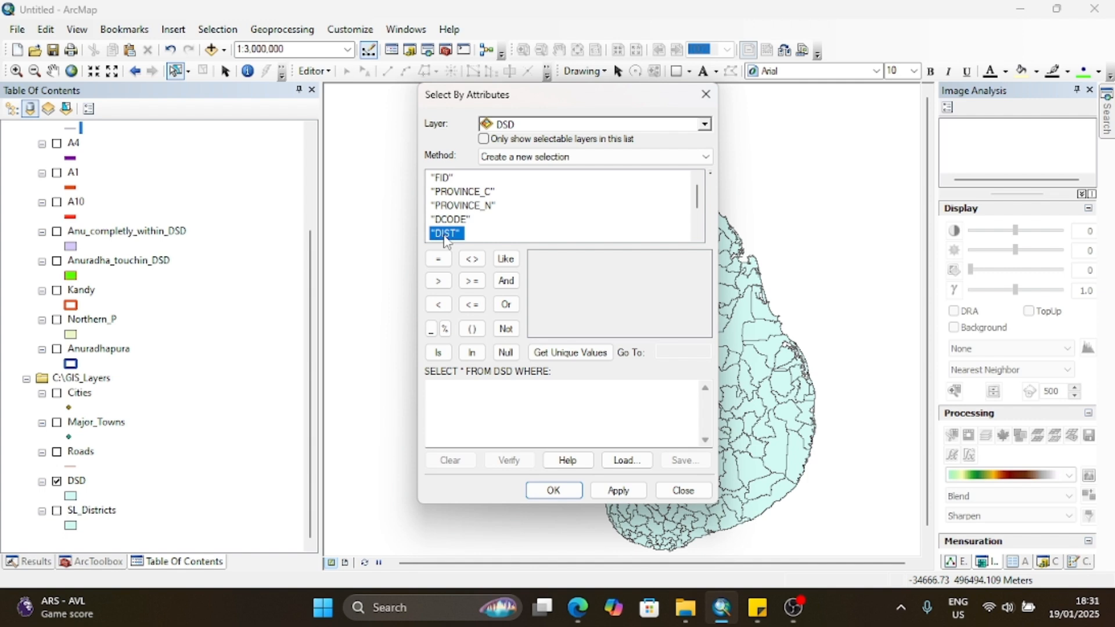
double_click(445, 234)
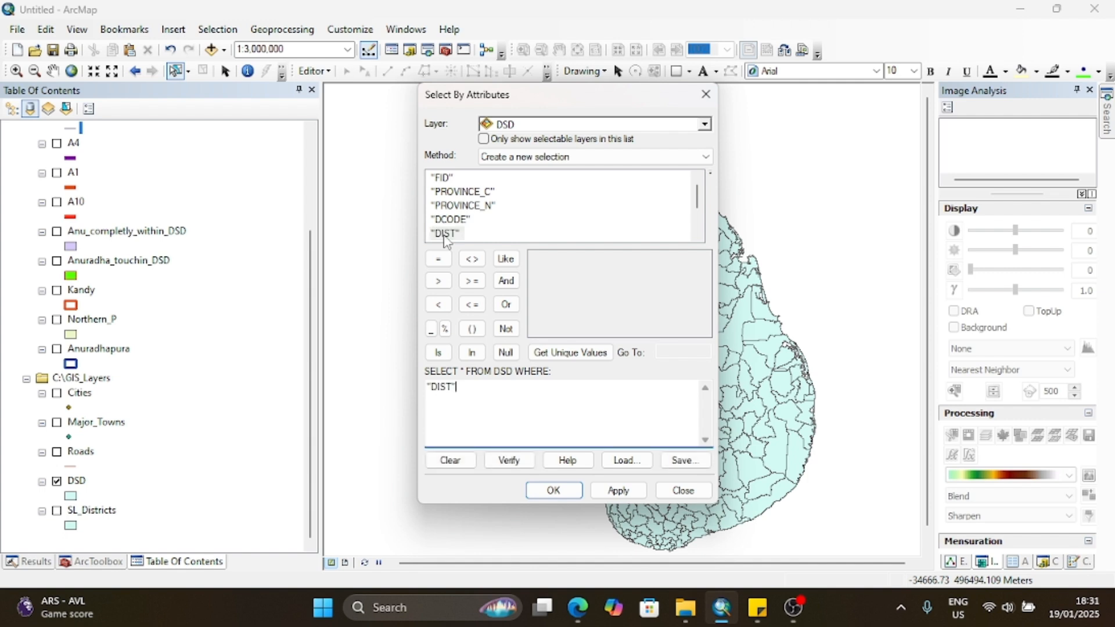
left_click(557, 353)
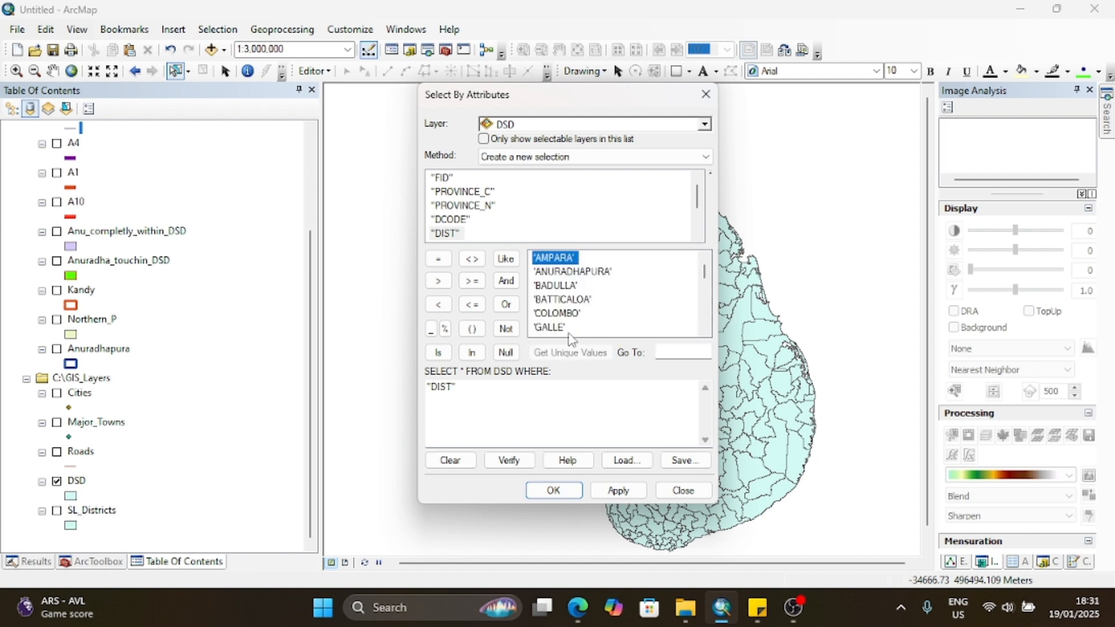
scroll(569, 309, "down", 3)
scroll(568, 303, "down", 4)
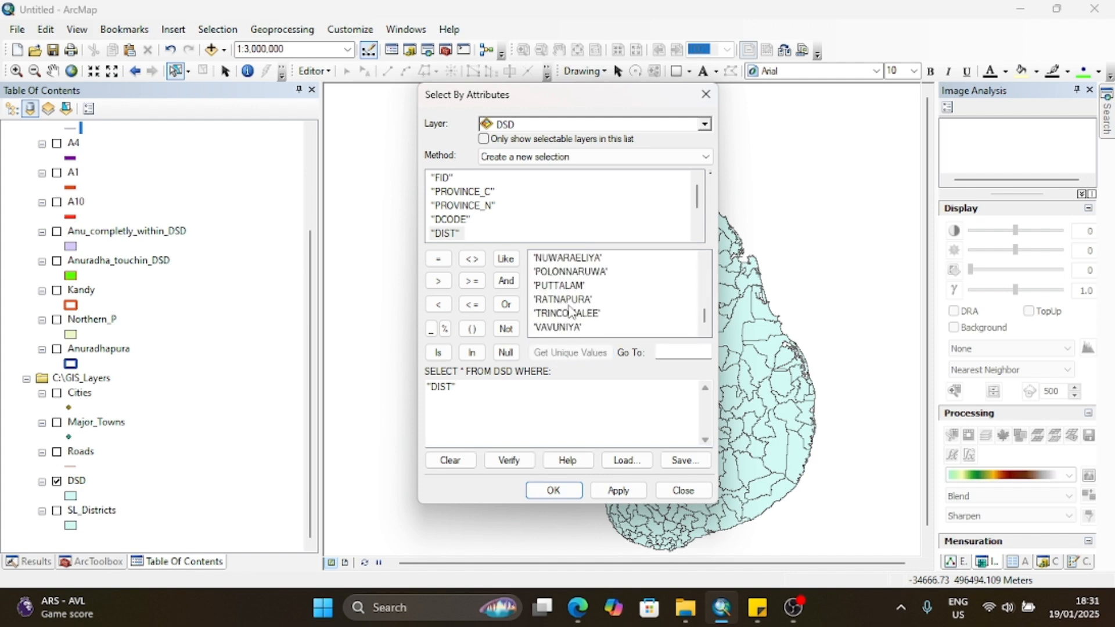
scroll(563, 317, "up", 7)
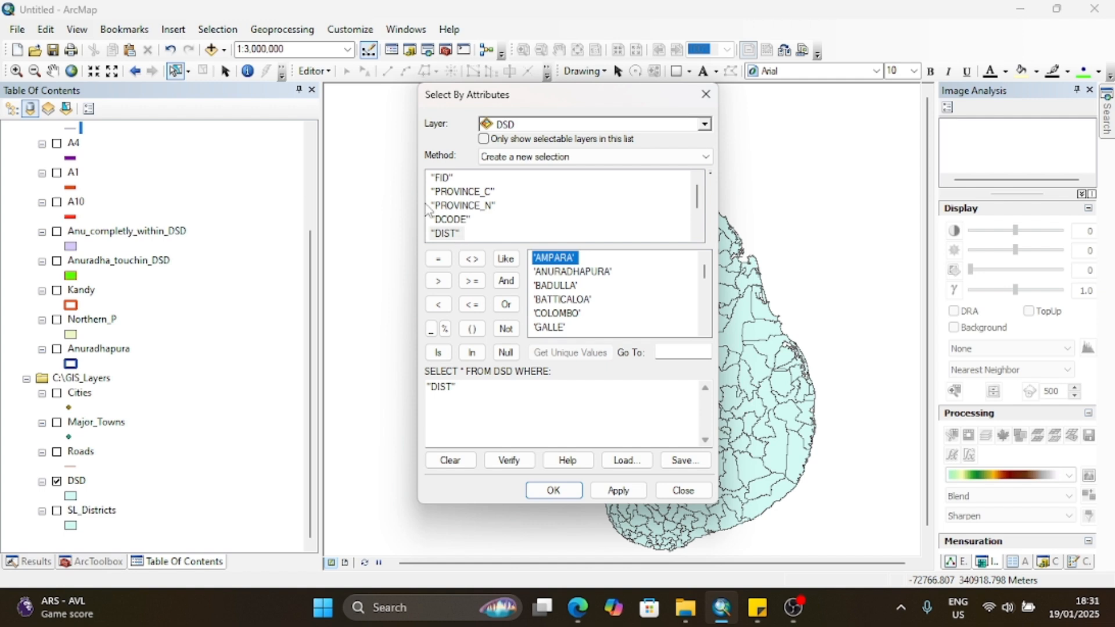
Step: Rebuild the DSD query as "DIST" = 'BATTICALOA', apply it to select those divisions, and close the dialog
double_click(447, 387)
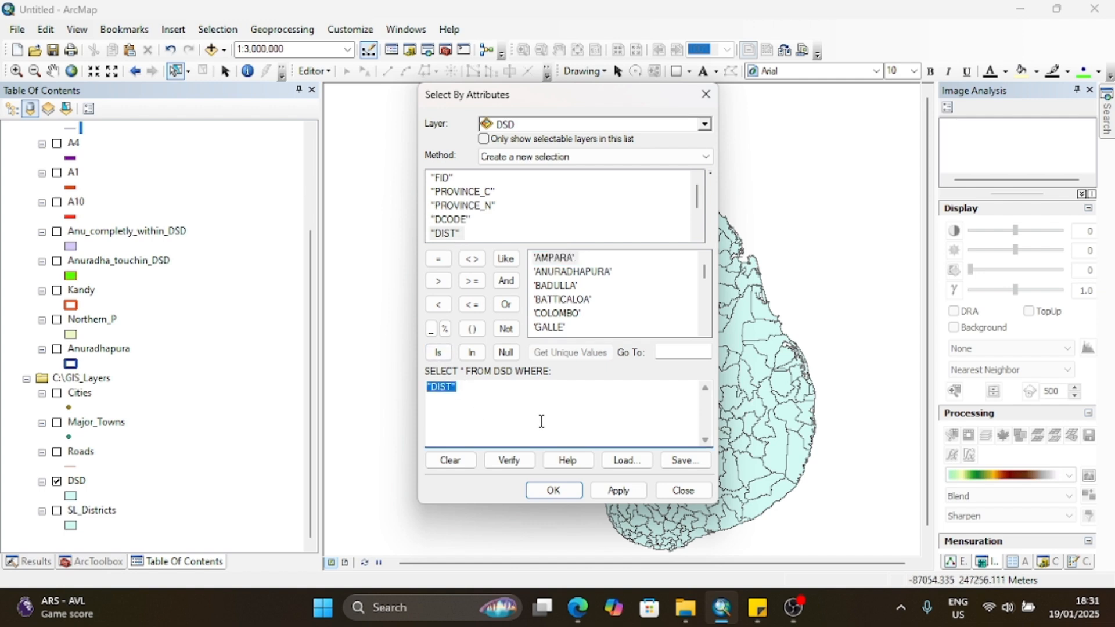
key("Delete")
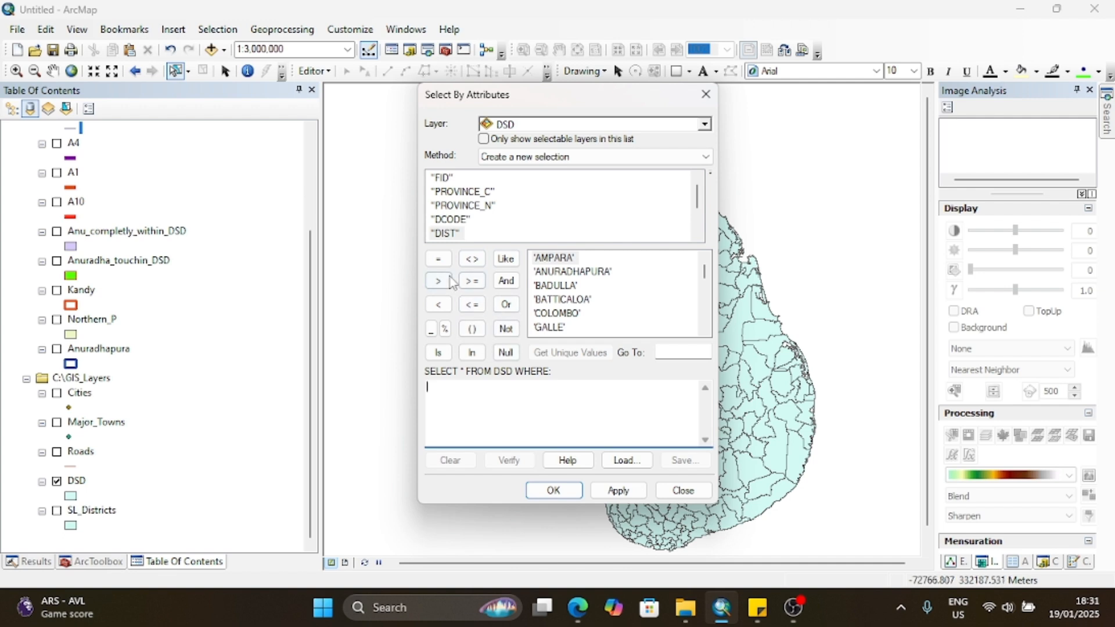
double_click(451, 234)
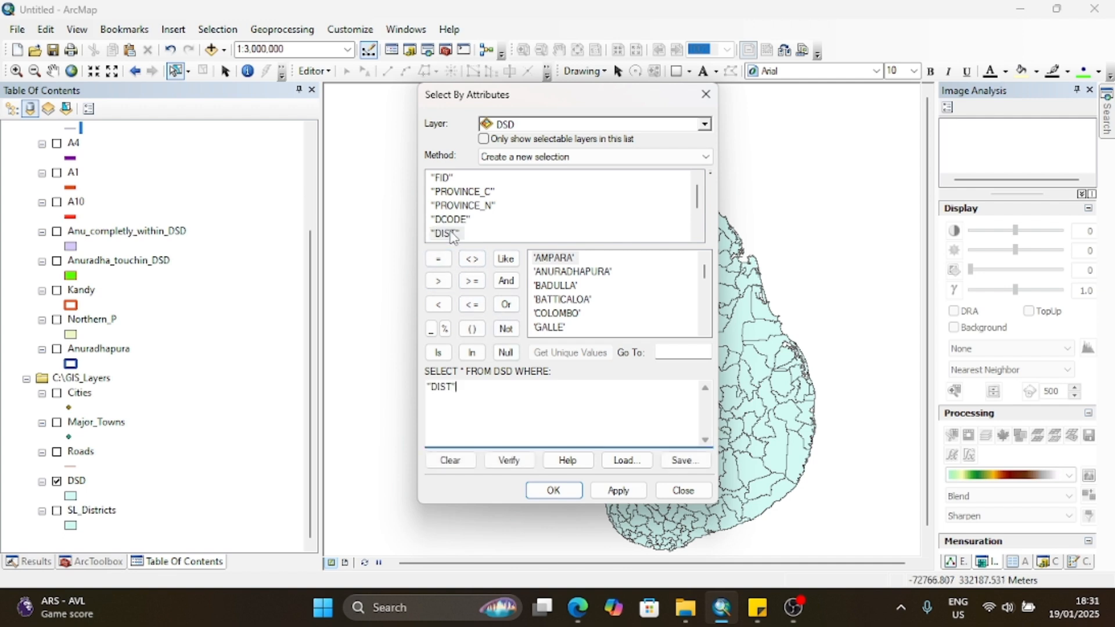
left_click(440, 260)
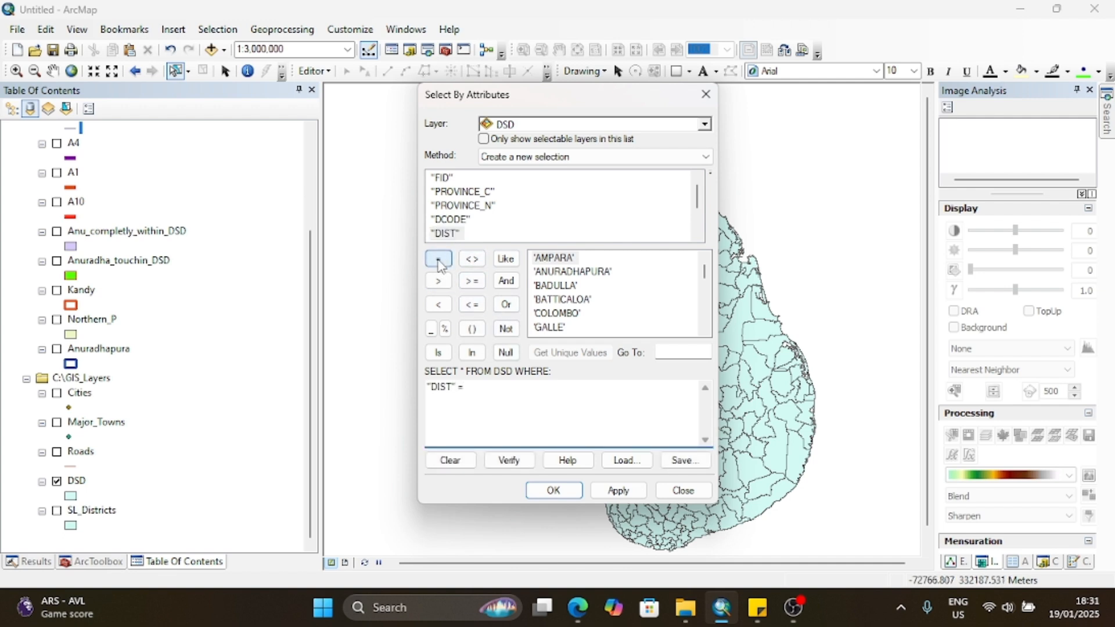
double_click(580, 300)
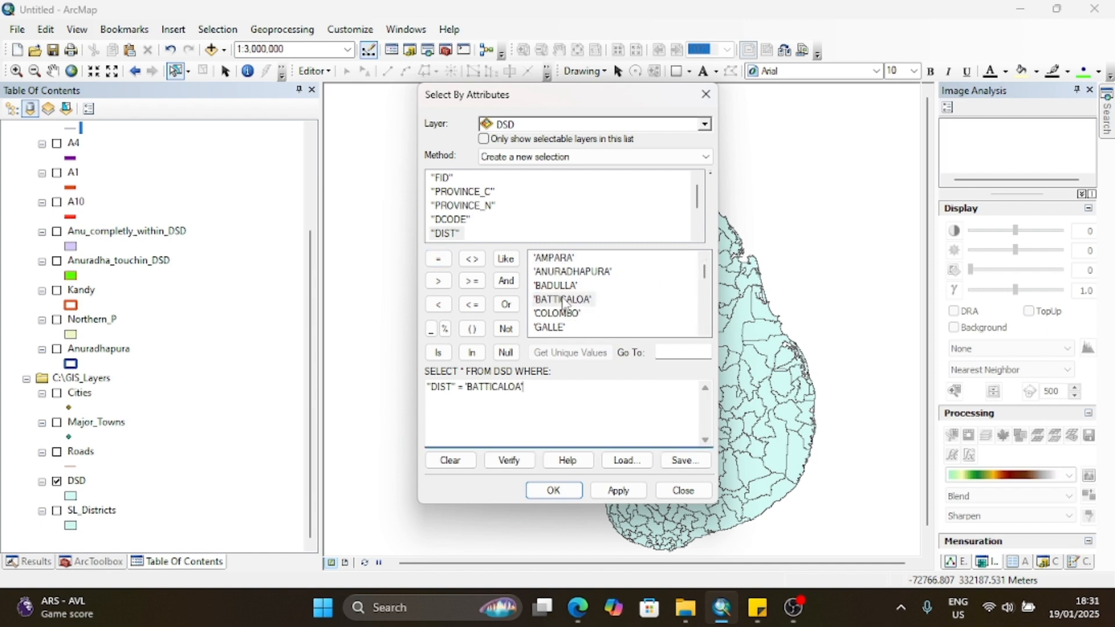
left_click(618, 490)
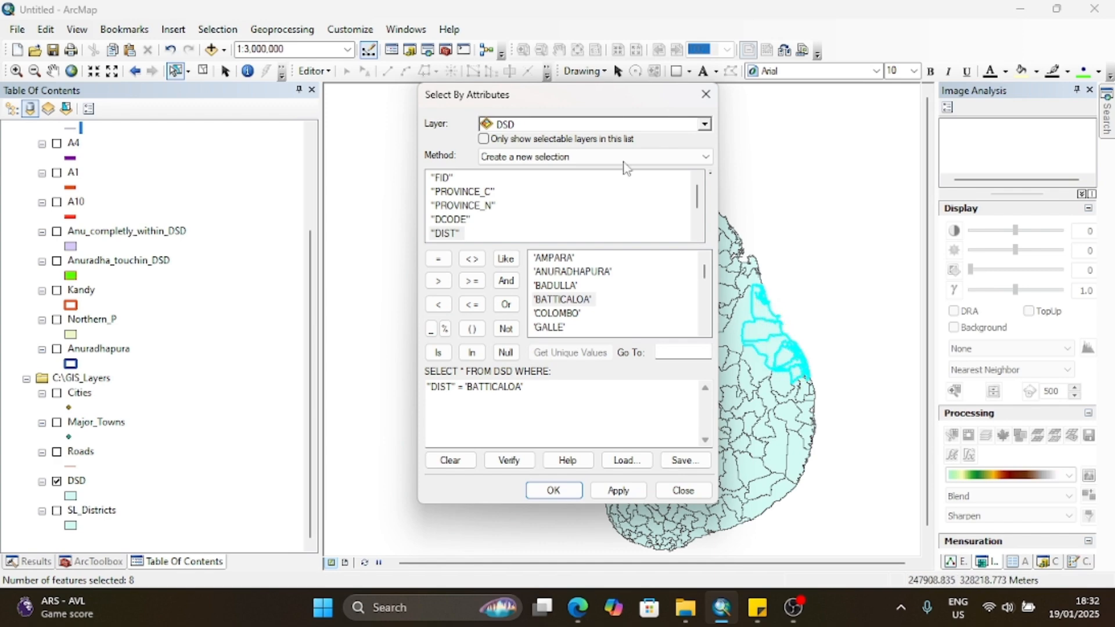
left_click_drag(578, 95, 409, 92)
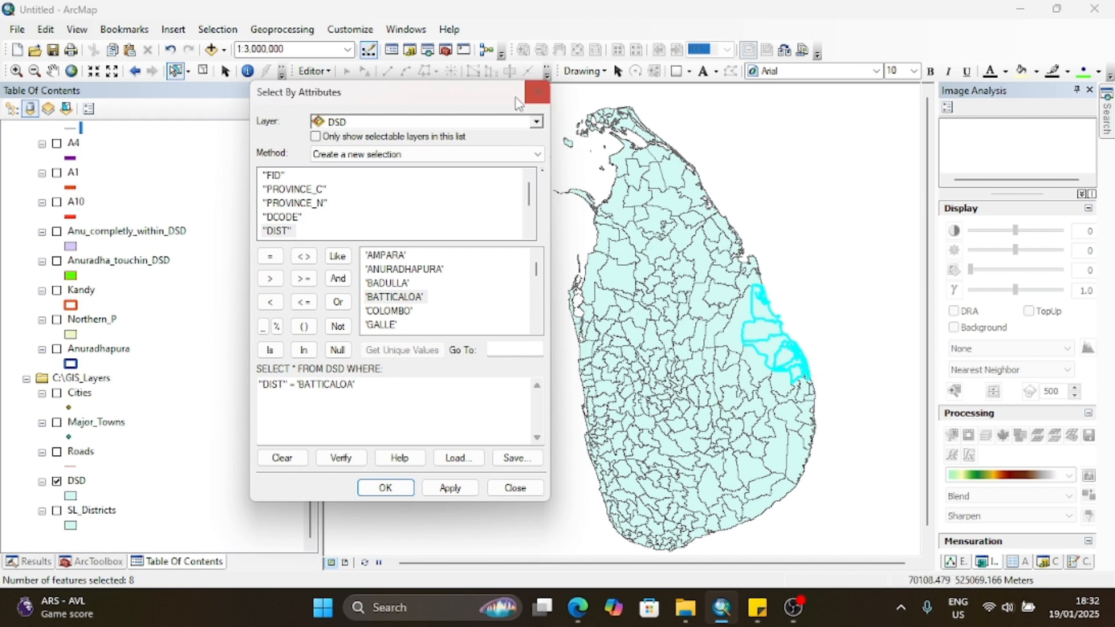
left_click(540, 100)
Step: Export the selected DSD features to a shapefile named Batticaloa-DSD in the Rep folder and add it to the map
left_click(83, 483)
right_click(84, 485)
mouse_move(121, 418)
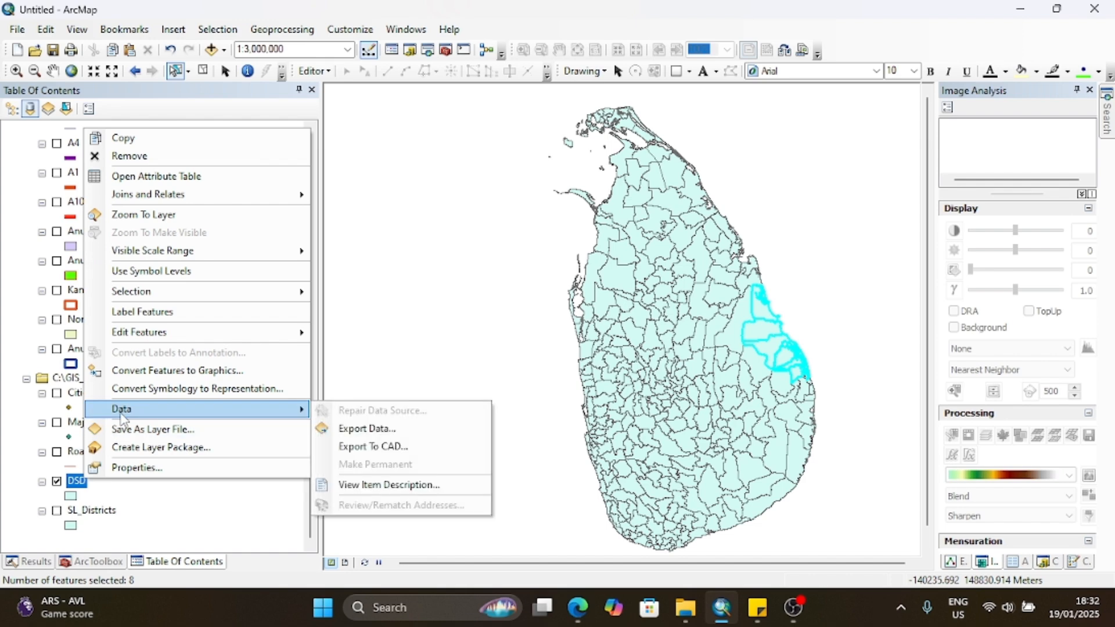
left_click(385, 429)
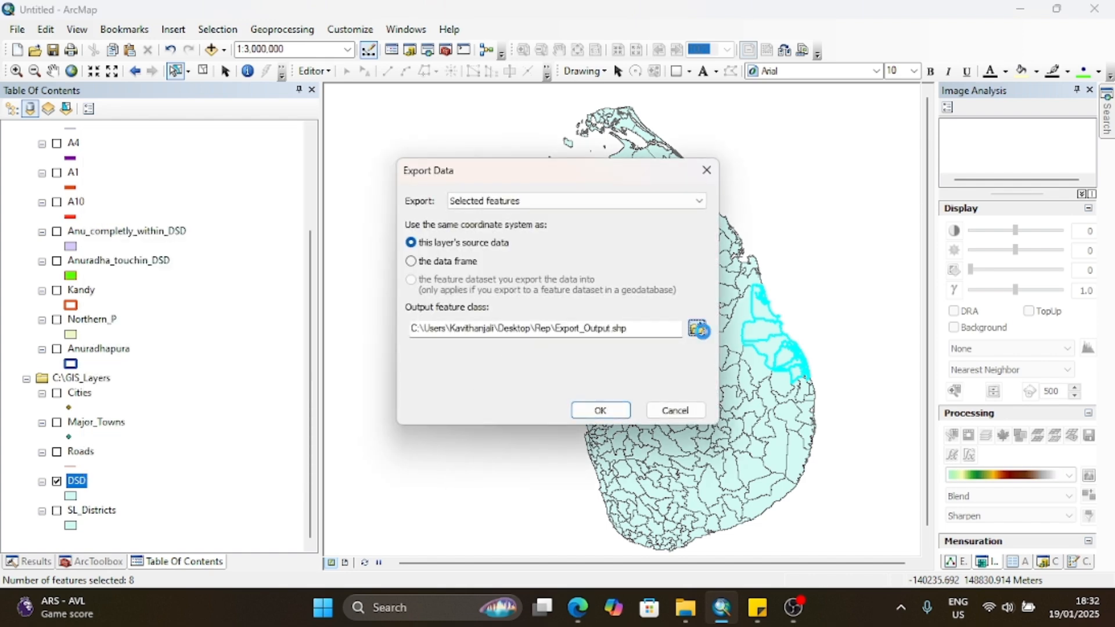
left_click(699, 327)
left_click_drag(550, 380, 423, 382)
type("Ba")
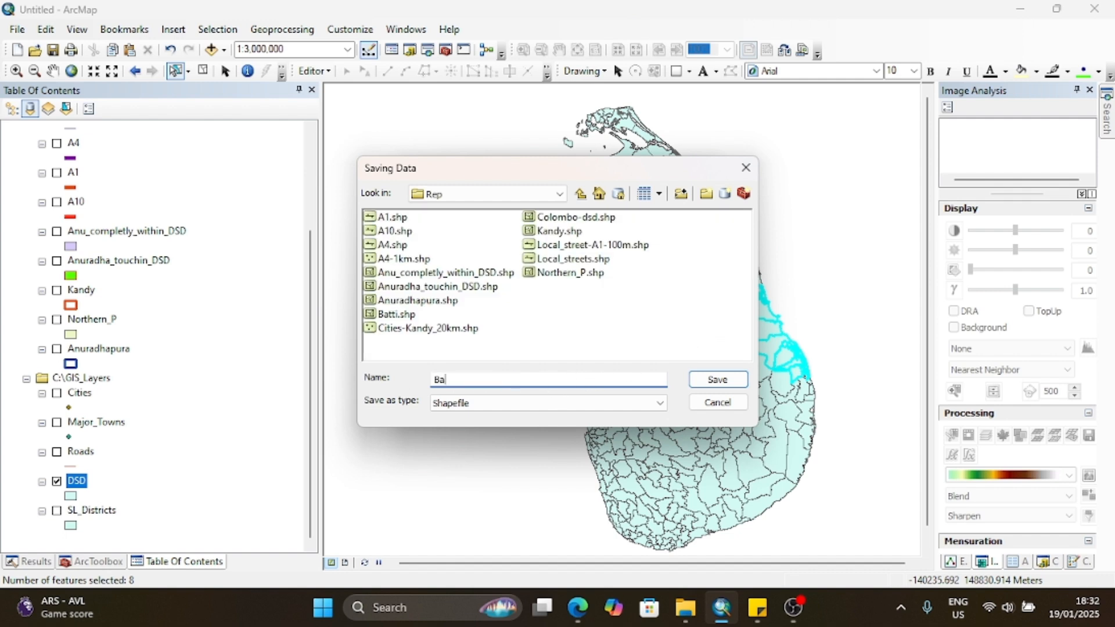
type("tticaloa-DSD")
left_click(697, 380)
left_click(607, 408)
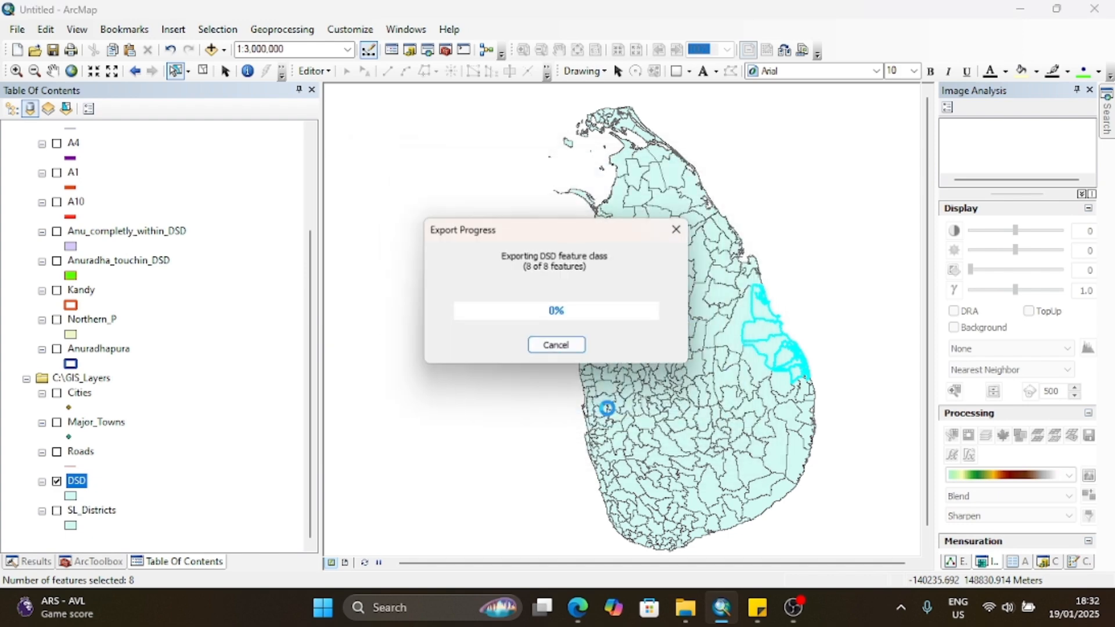
left_click(618, 360)
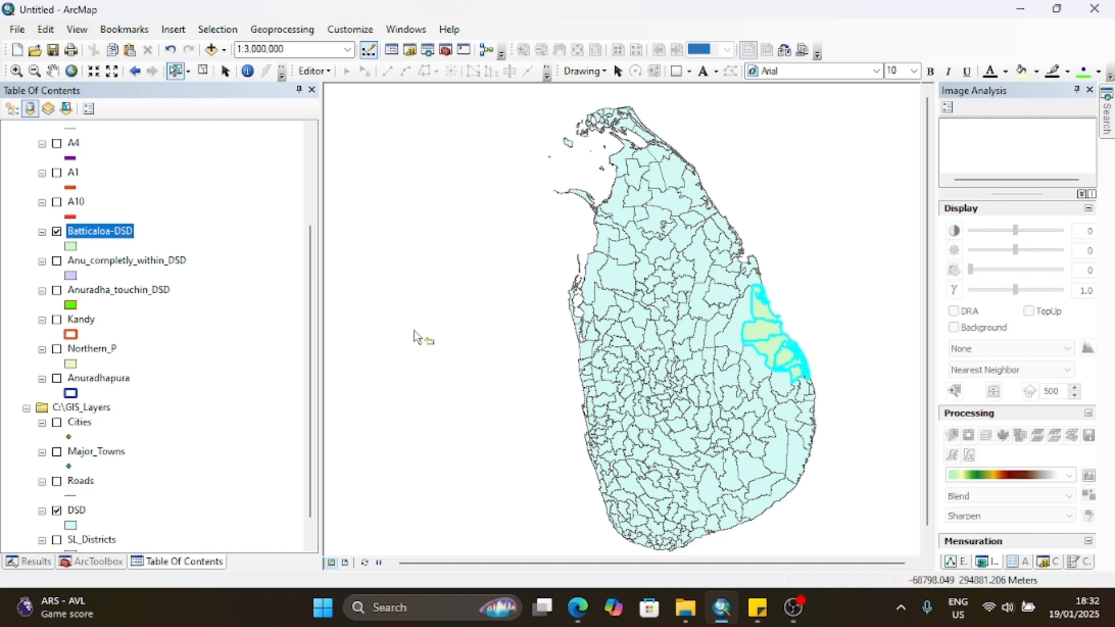
Step: Show the Roads and SL_Districts layers, and hide the DSD and Batticaloa-DSD layers
left_click(61, 484)
left_click(57, 482)
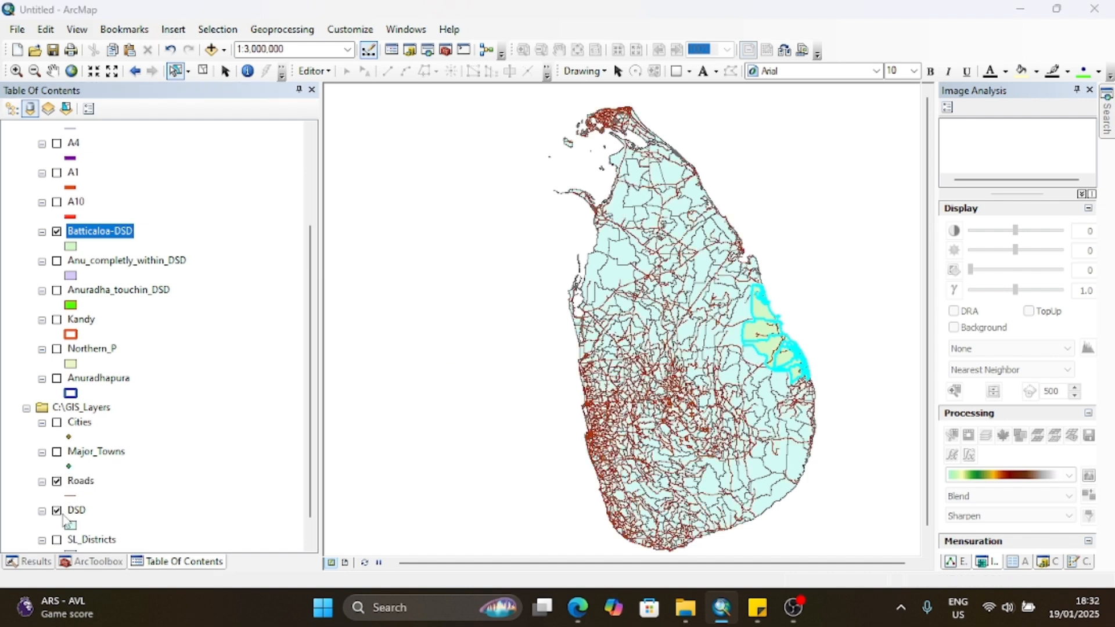
left_click(57, 511)
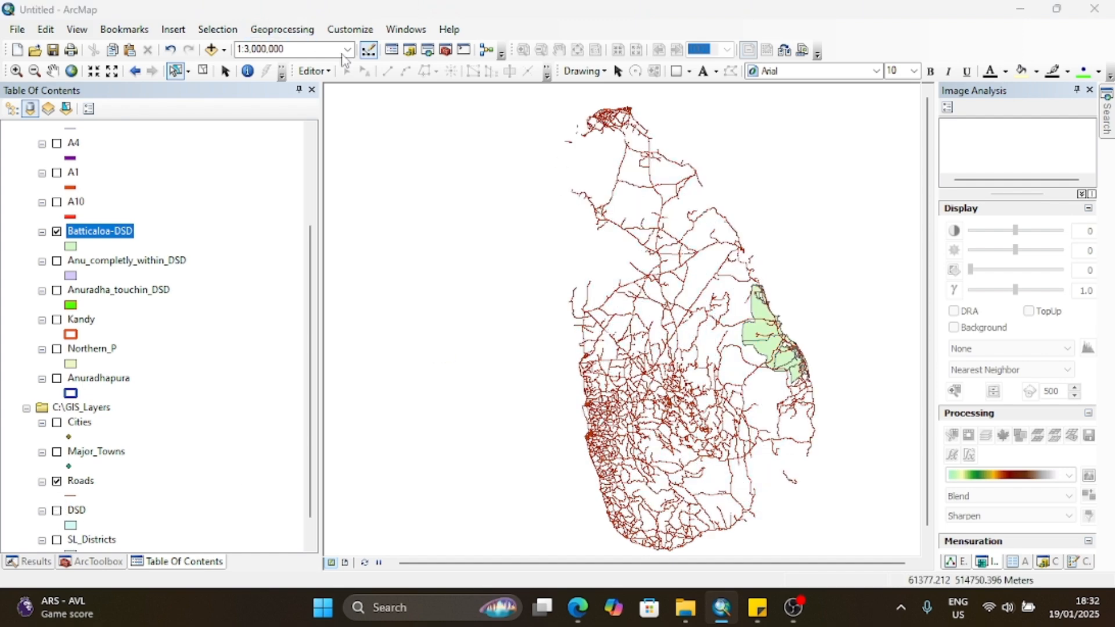
left_click(57, 231)
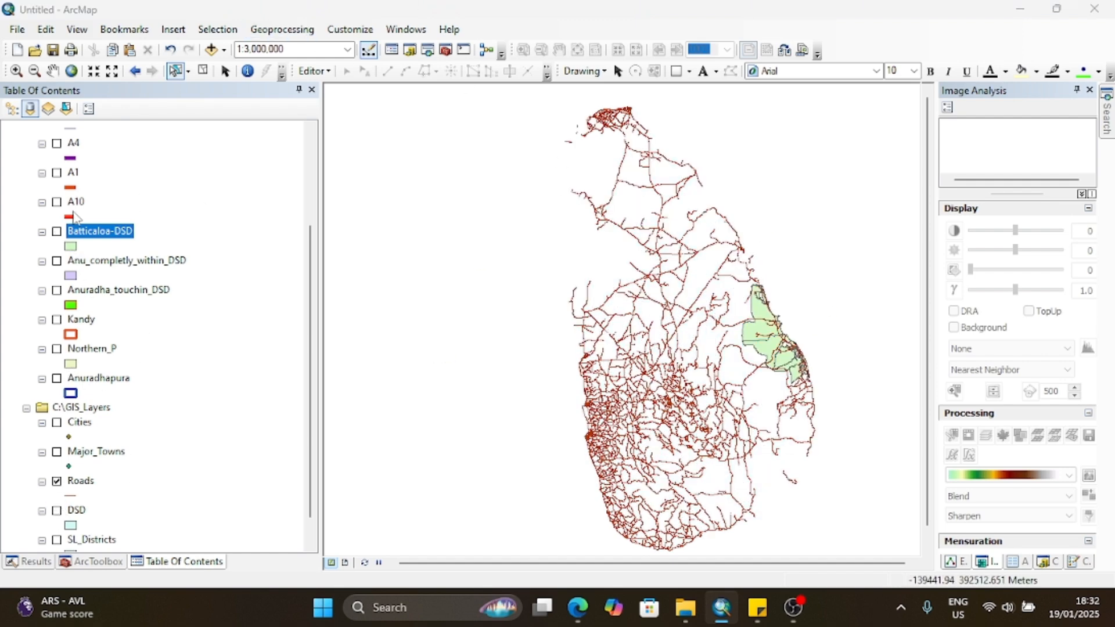
scroll(35, 546, "down", 1)
left_click(57, 510)
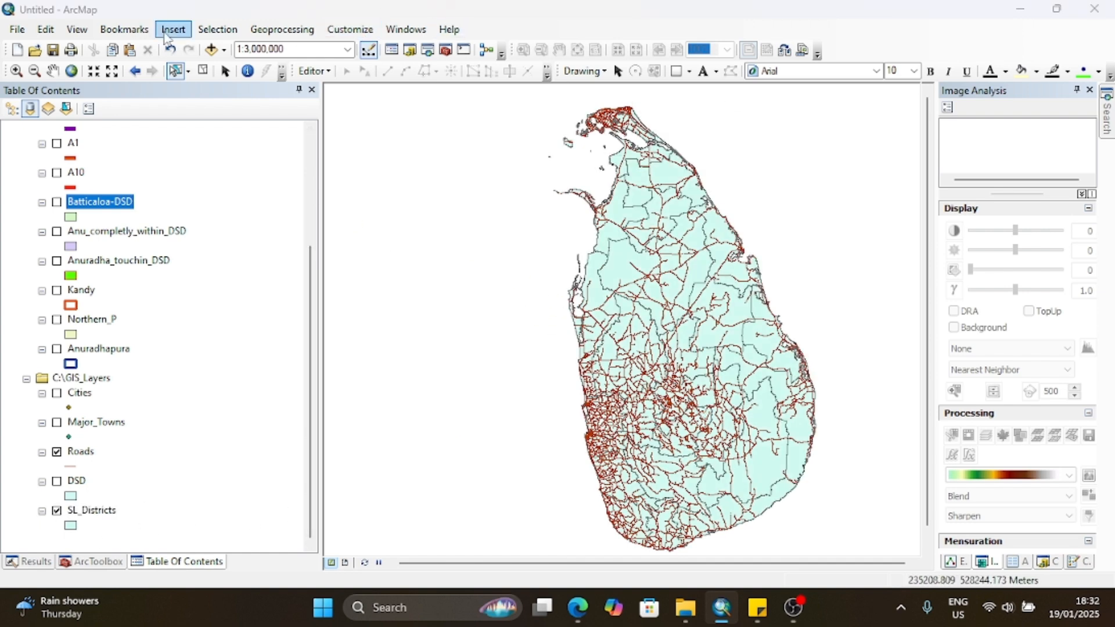
Step: Start a Select By Attributes query on the Roads layer with the "CLASS" field and list its unique values
left_click(218, 29)
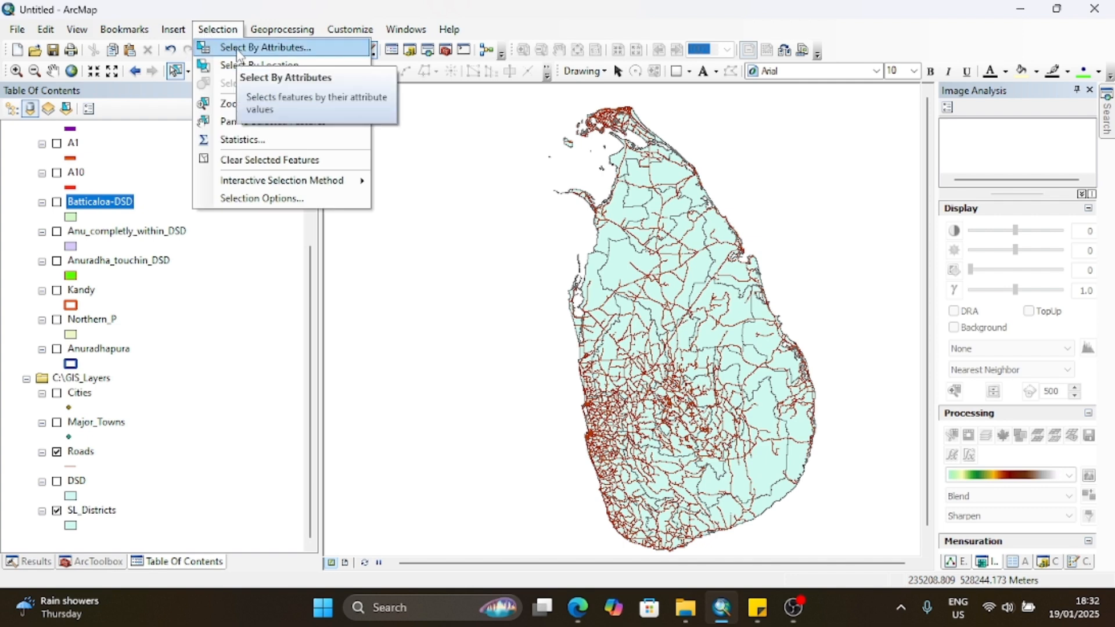
left_click(235, 50)
left_click(537, 122)
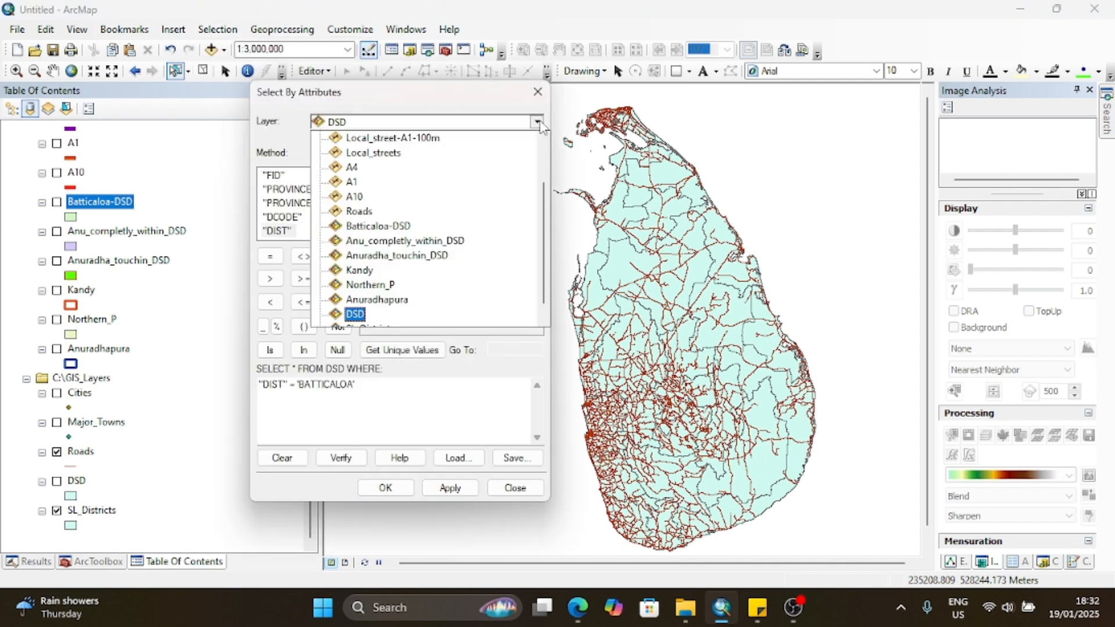
left_click(384, 212)
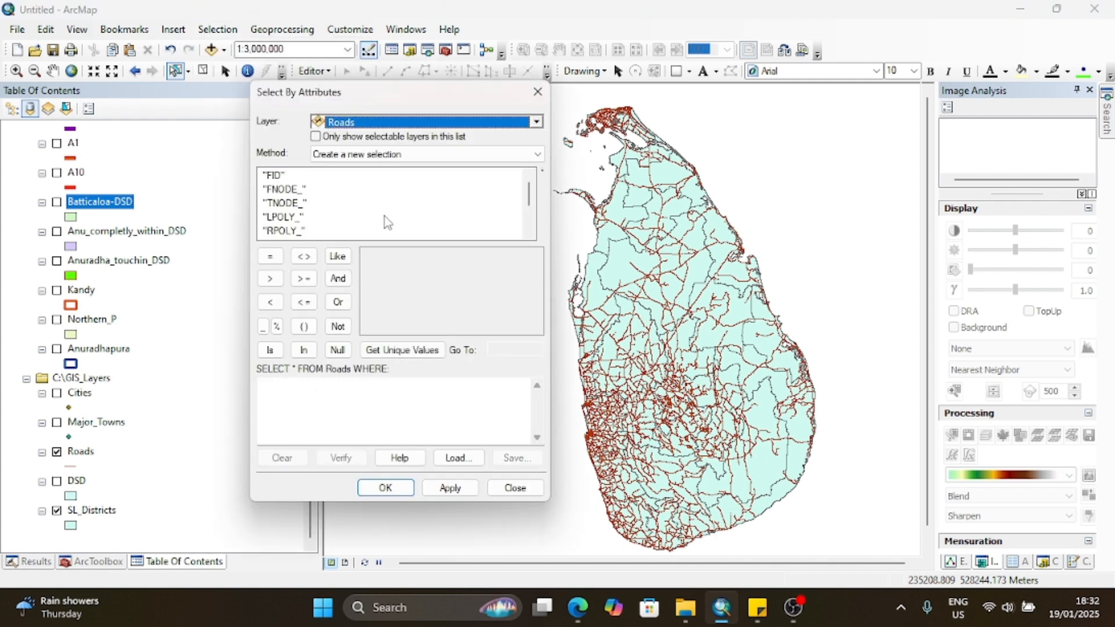
scroll(342, 230, "down", 1)
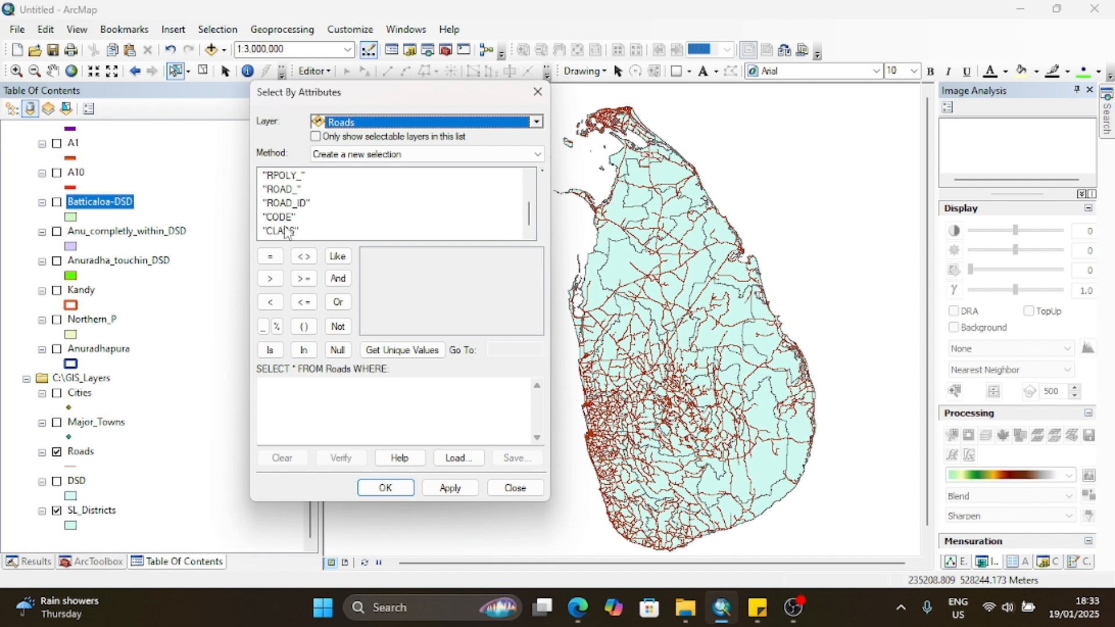
double_click(286, 231)
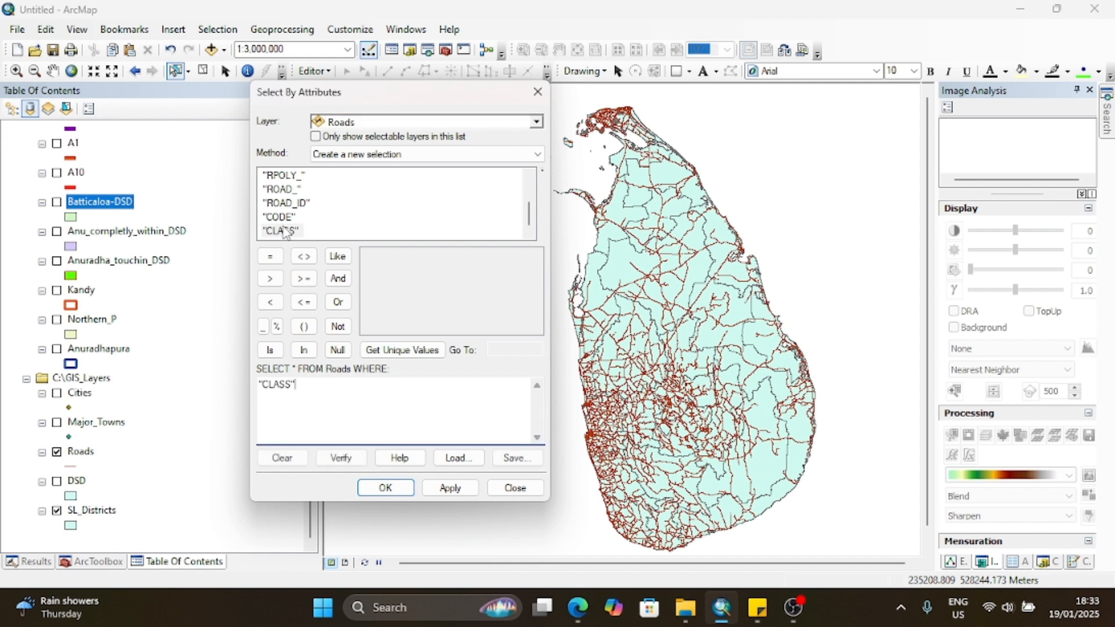
left_click(382, 351)
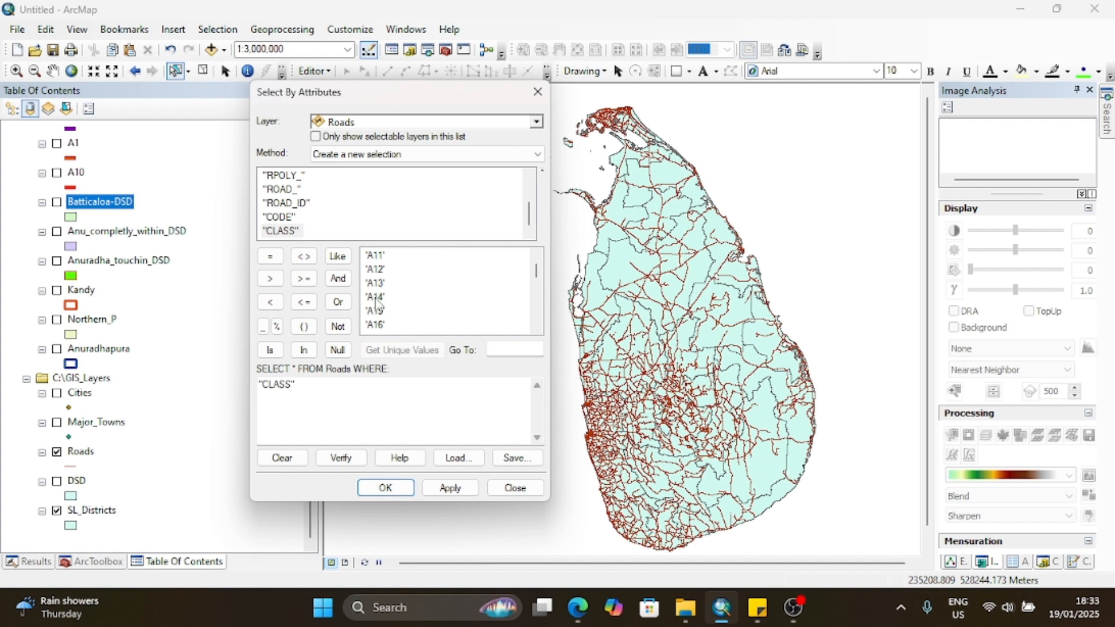
Step: Complete the Roads query as "CLASS" = 'A4', apply it to select those roads, and close the dialog
scroll(381, 315, "down", 10)
scroll(380, 316, "up", 2)
left_click(375, 270)
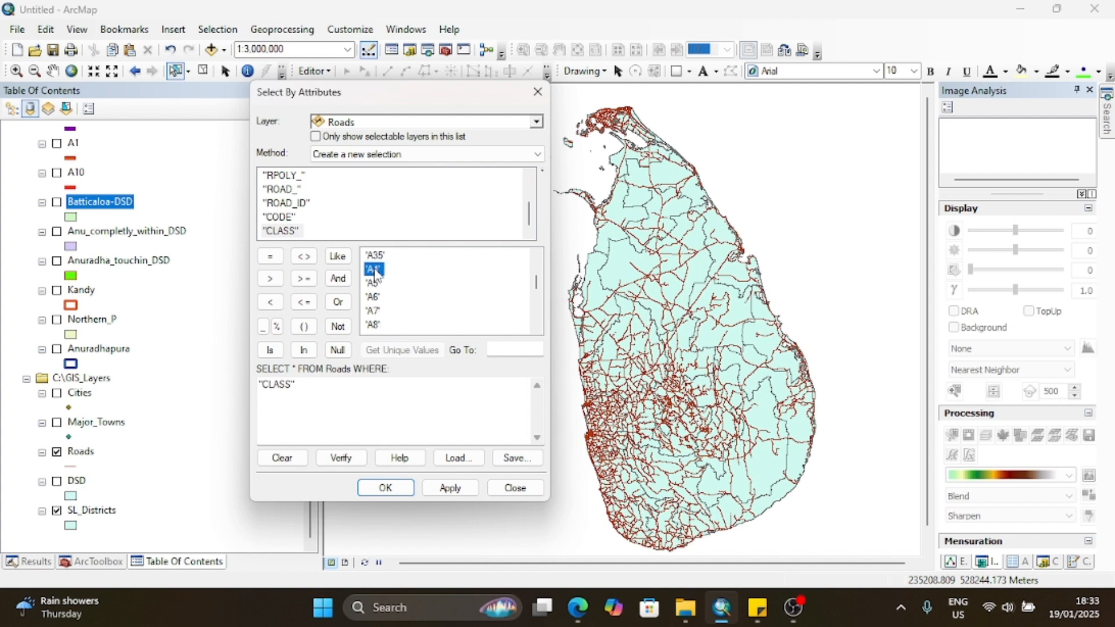
left_click(270, 257)
double_click(374, 270)
left_click(452, 492)
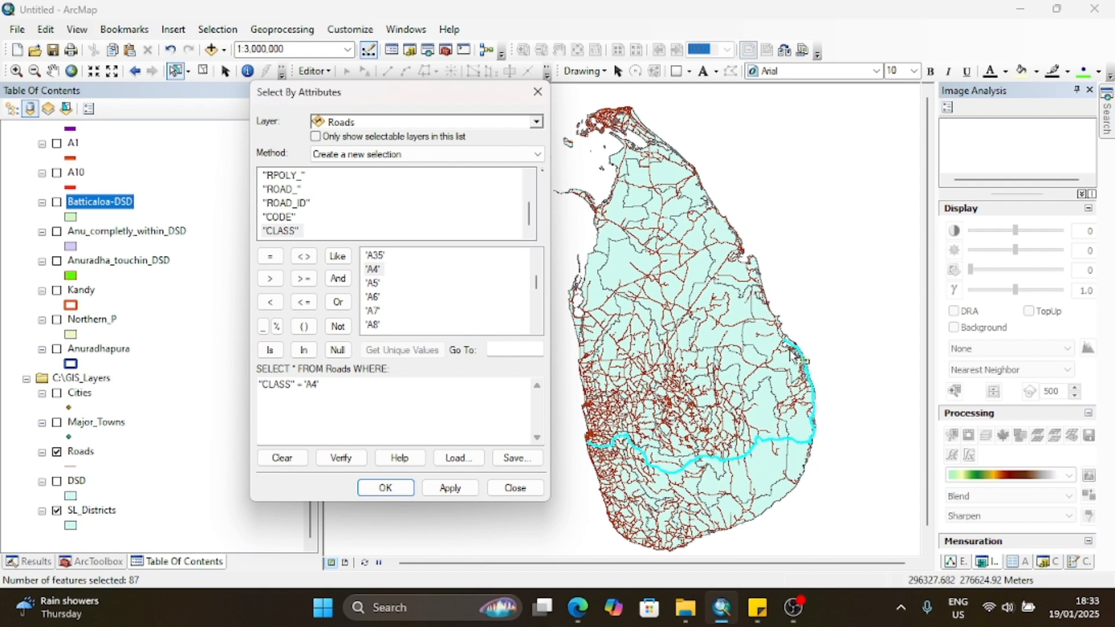
left_click(386, 486)
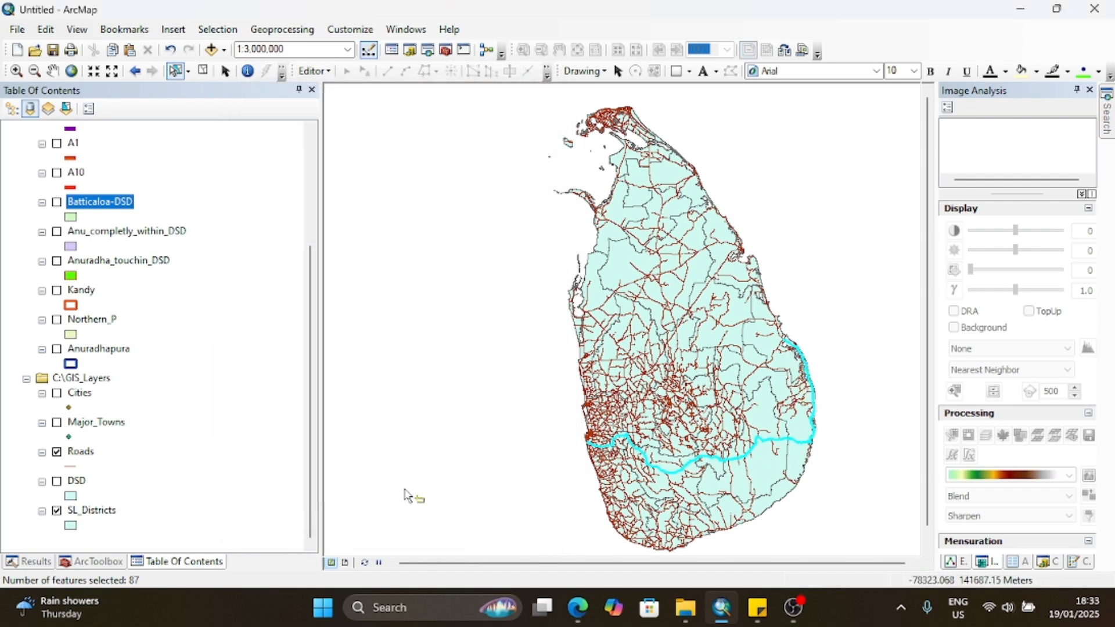
right_click(80, 451)
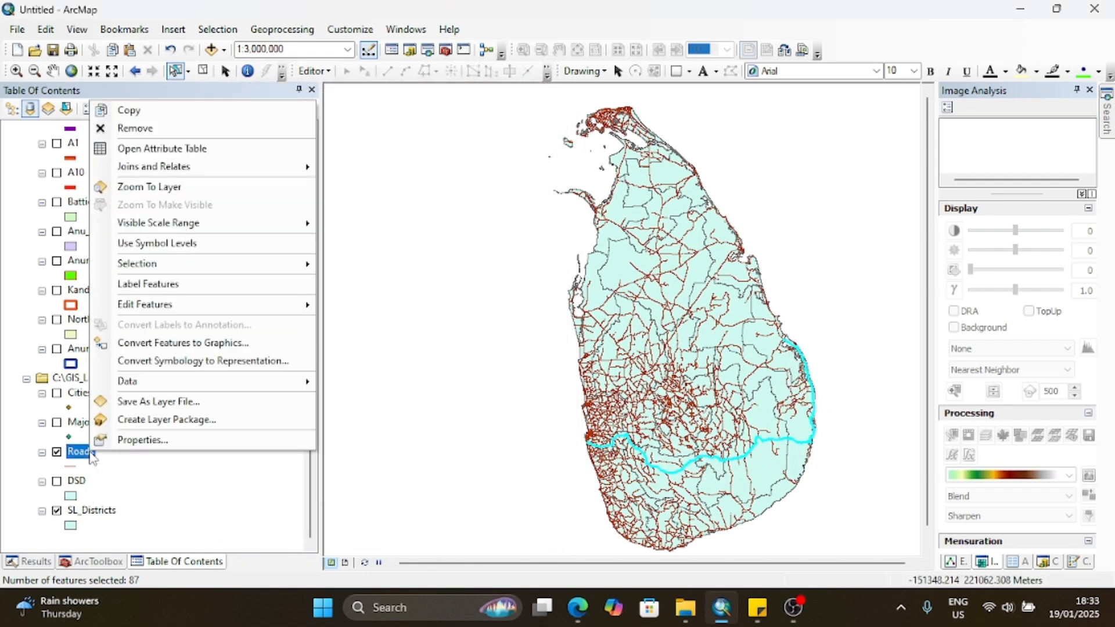
mouse_move(151, 390)
left_click(355, 401)
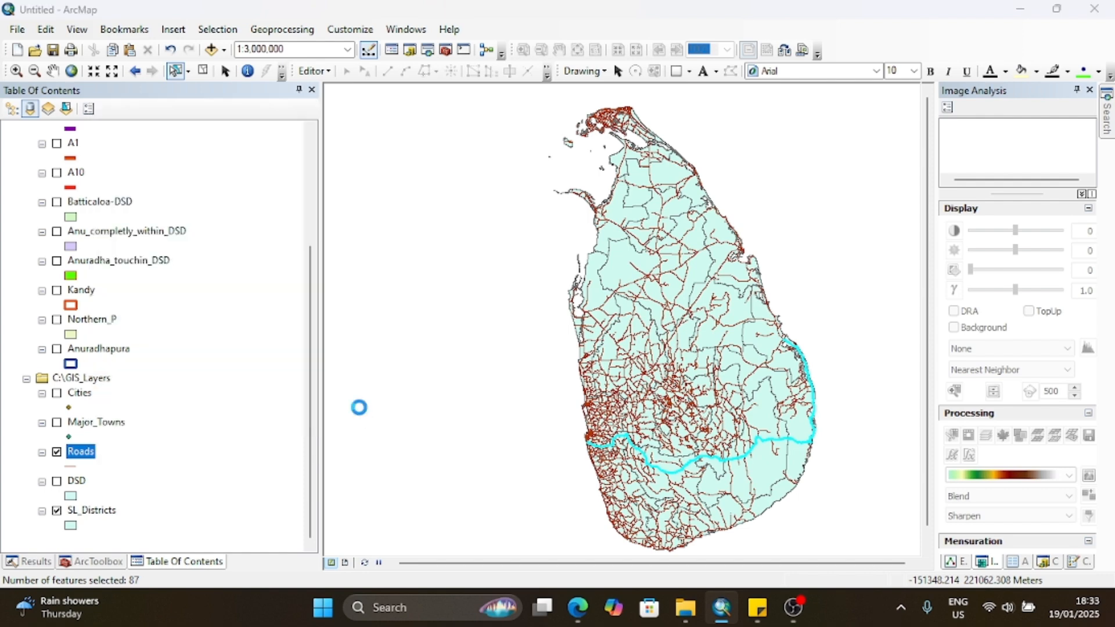
left_click(696, 329)
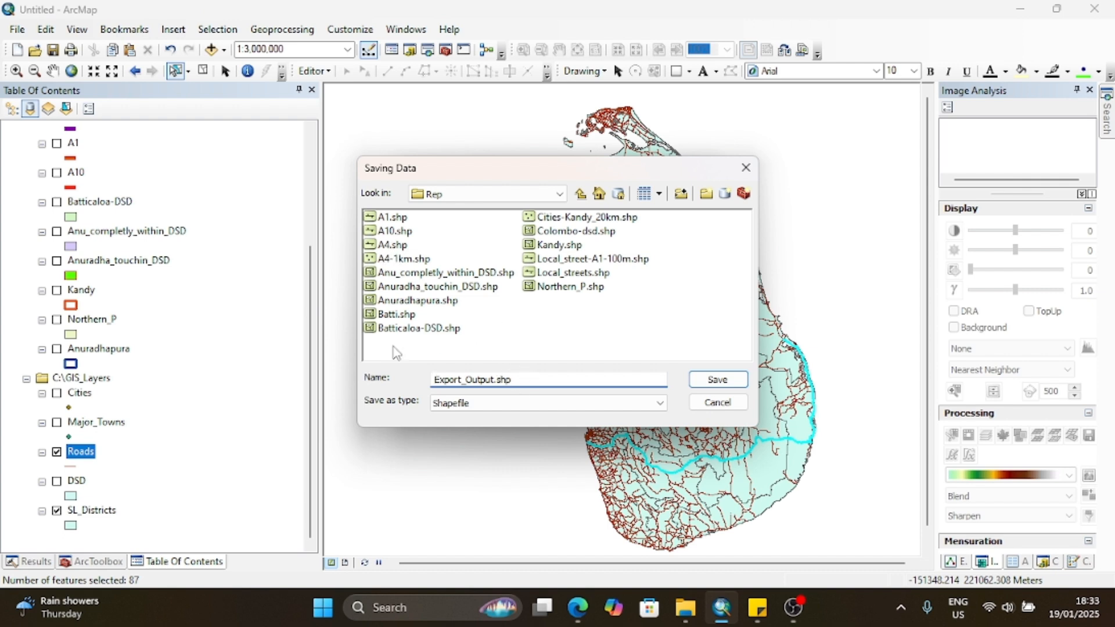
left_click(744, 168)
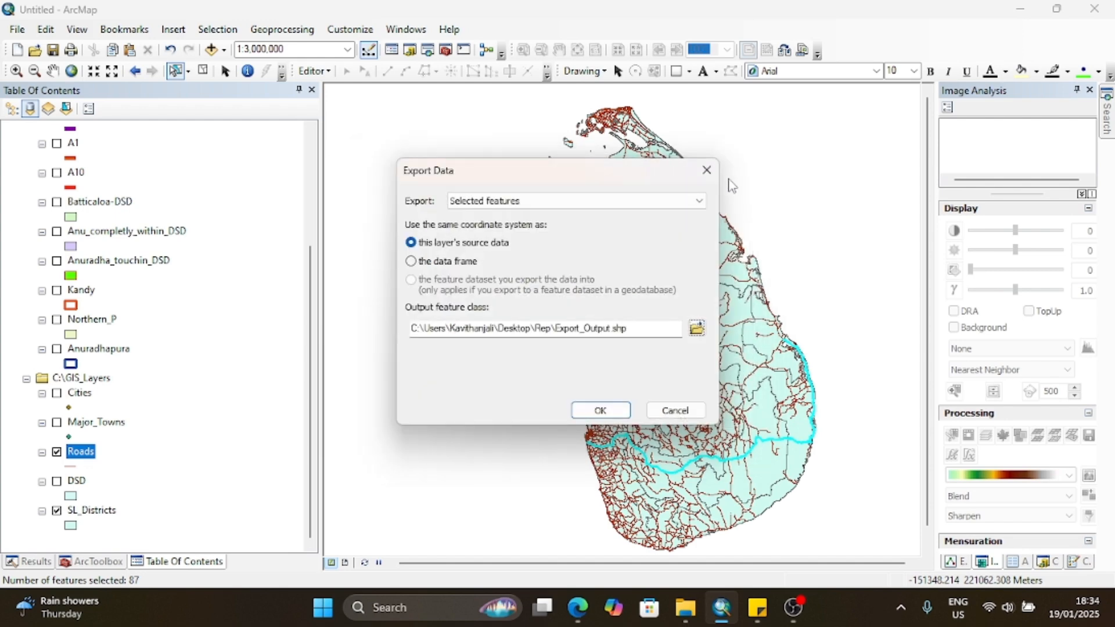
left_click(707, 171)
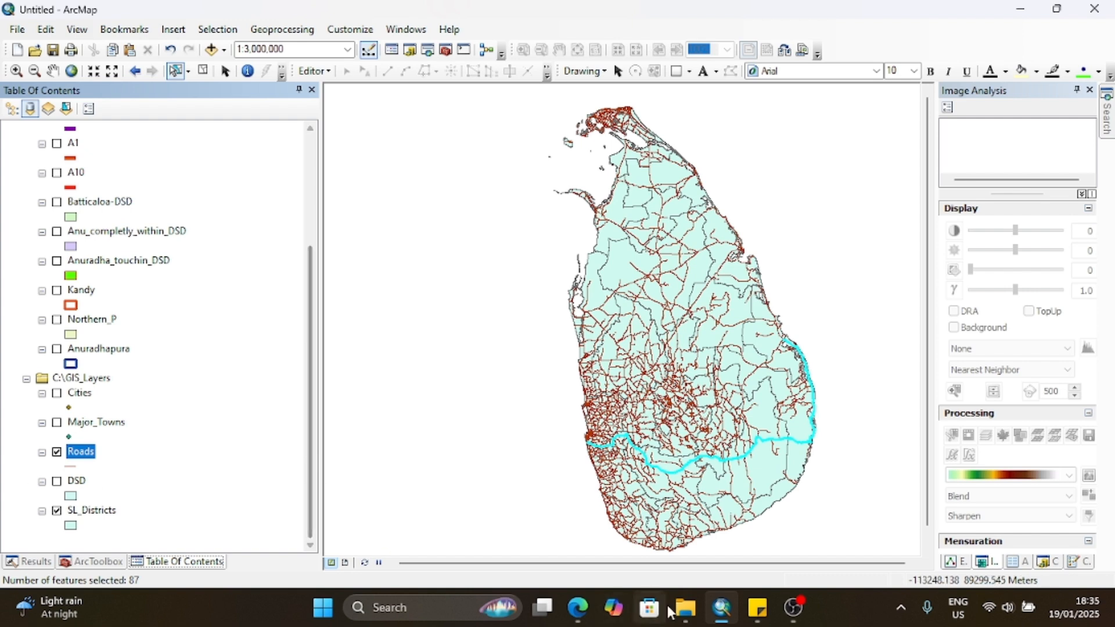
Step: Check the Western Province population task in Sticky Notes and hide the Roads layer in ArcMap
left_click(756, 609)
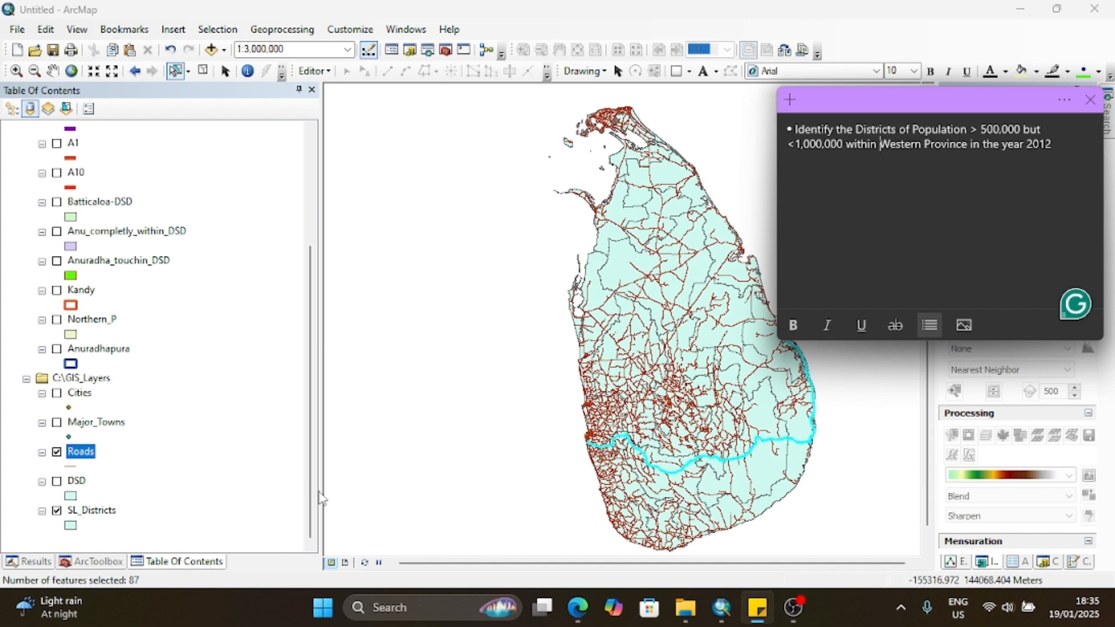
left_click(56, 451)
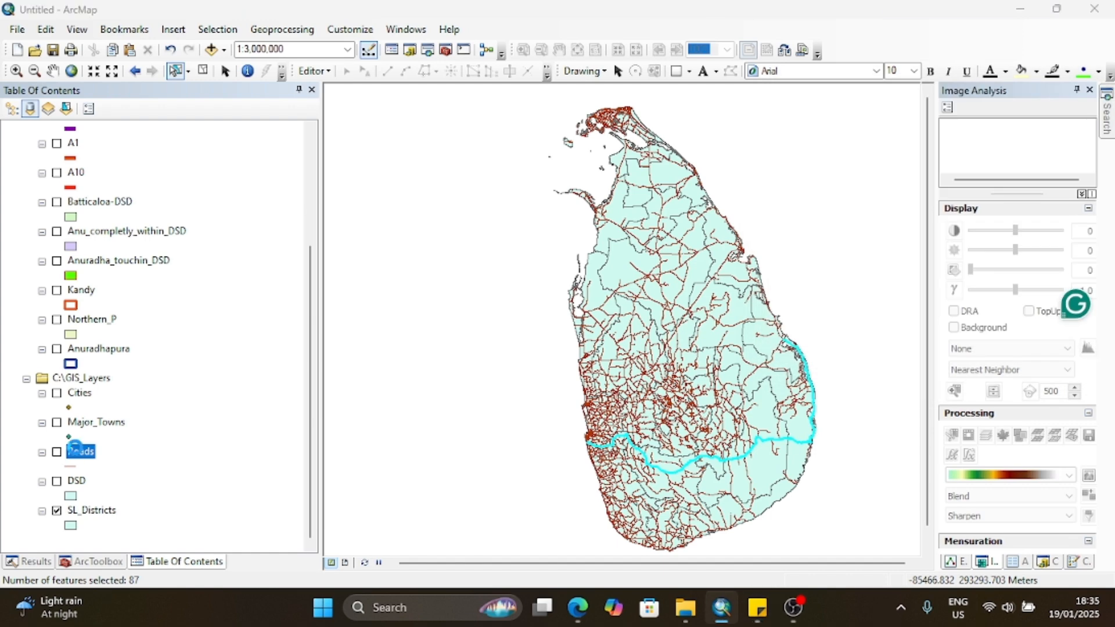
scroll(80, 455, "up", 2)
left_click_drag(313, 321, 310, 221)
scroll(157, 377, "down", 4)
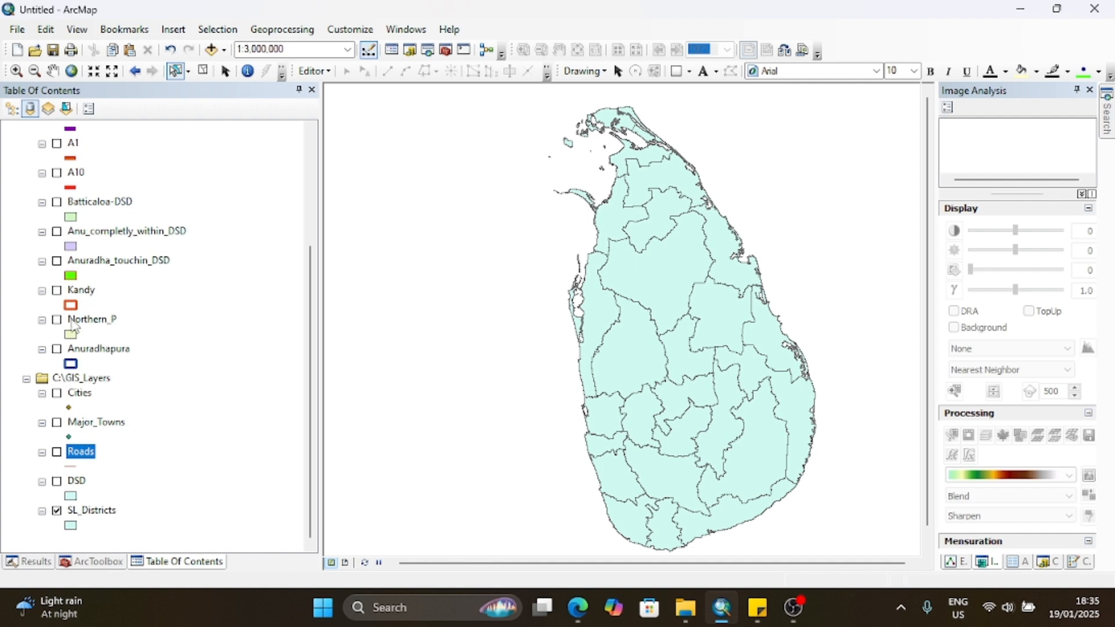
scroll(75, 328, "up", 1)
Step: Clear the old Roads expression in Select By Attributes and set the query layer to SL_Districts
left_click(218, 29)
left_click(235, 47)
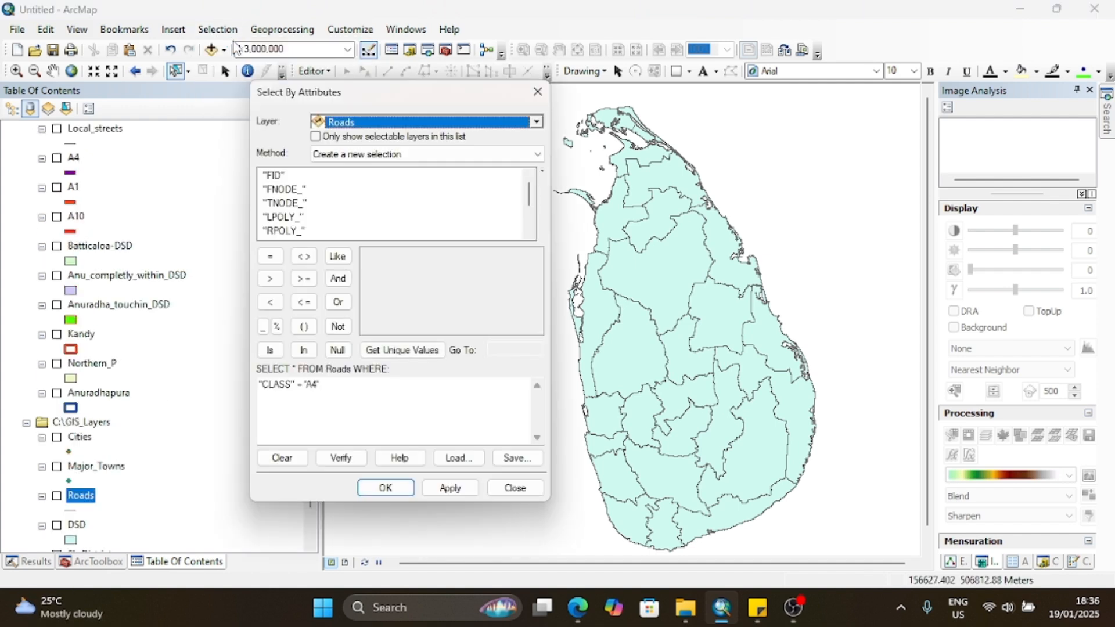
left_click_drag(338, 387, 236, 395)
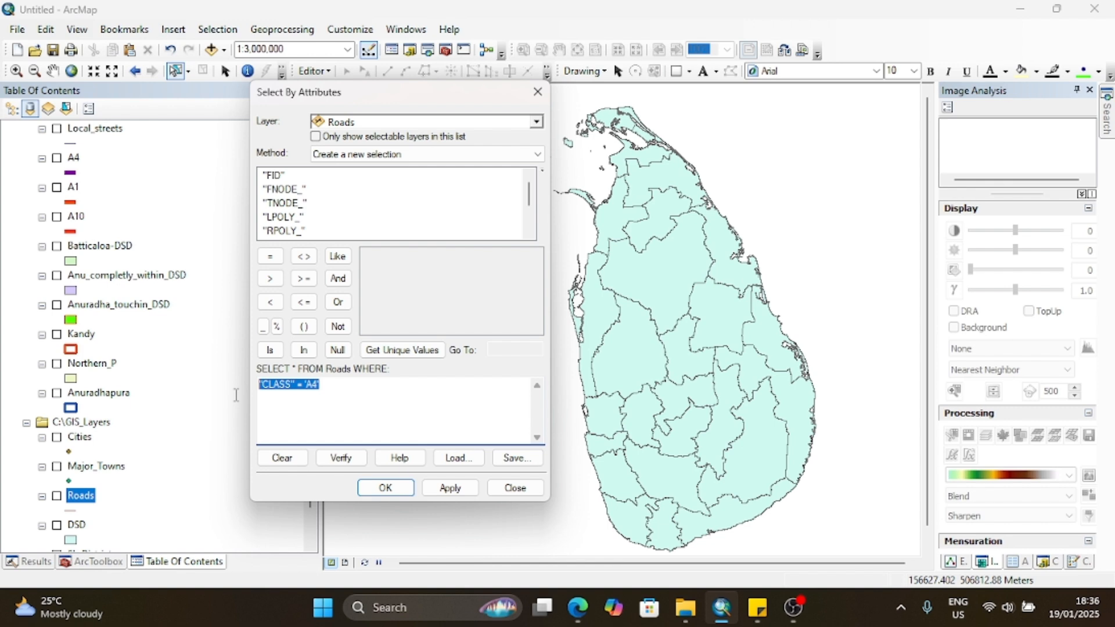
key("BackSpace")
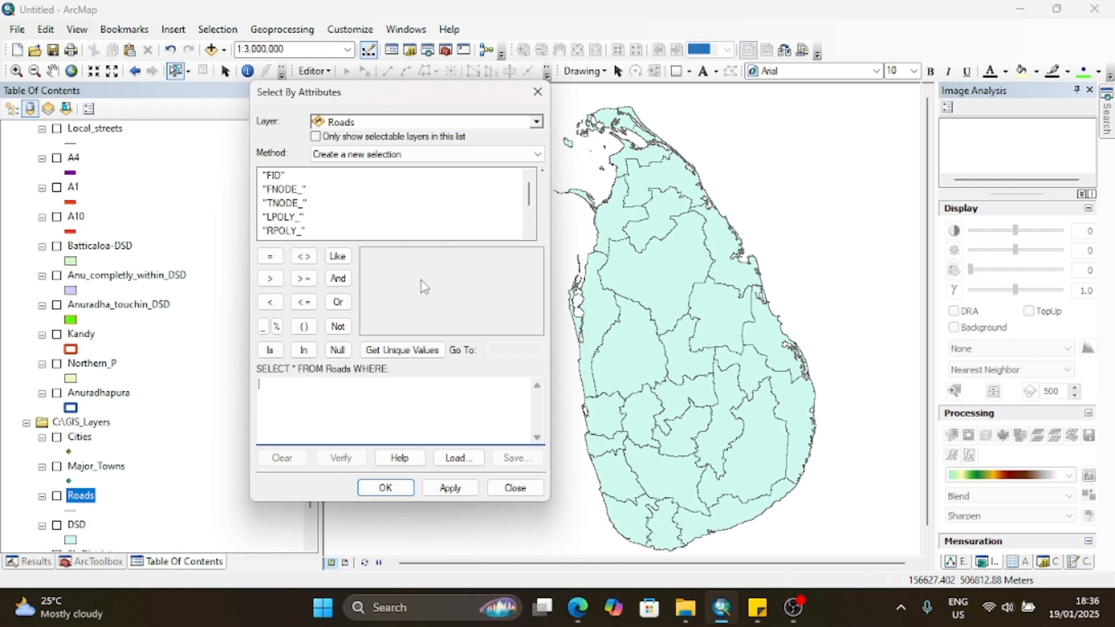
left_click(536, 121)
scroll(357, 279, "down", 2)
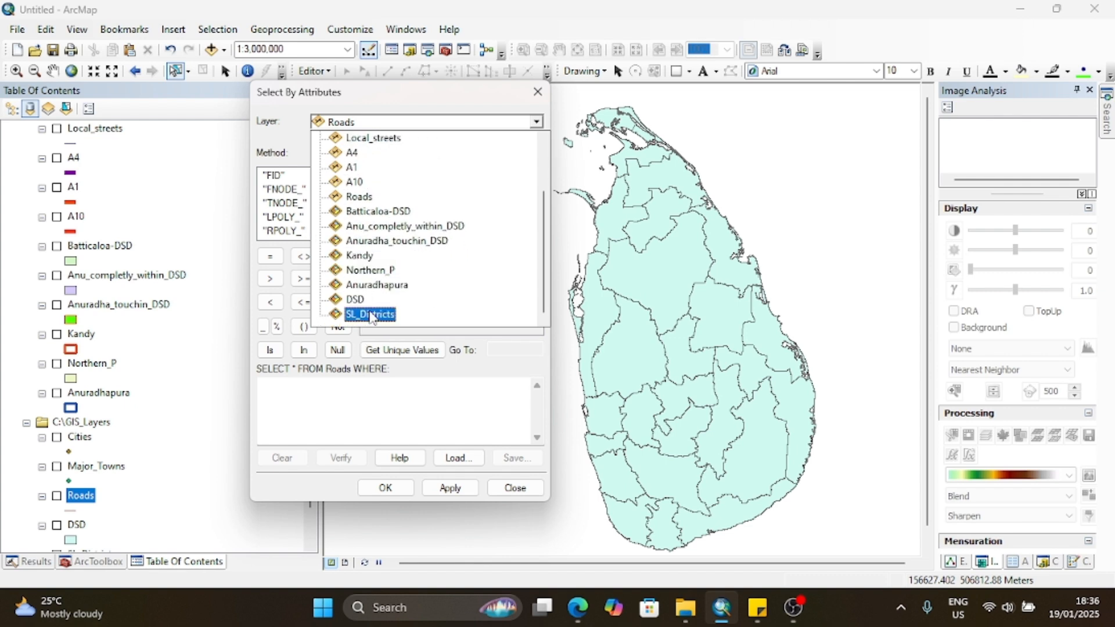
left_click(367, 314)
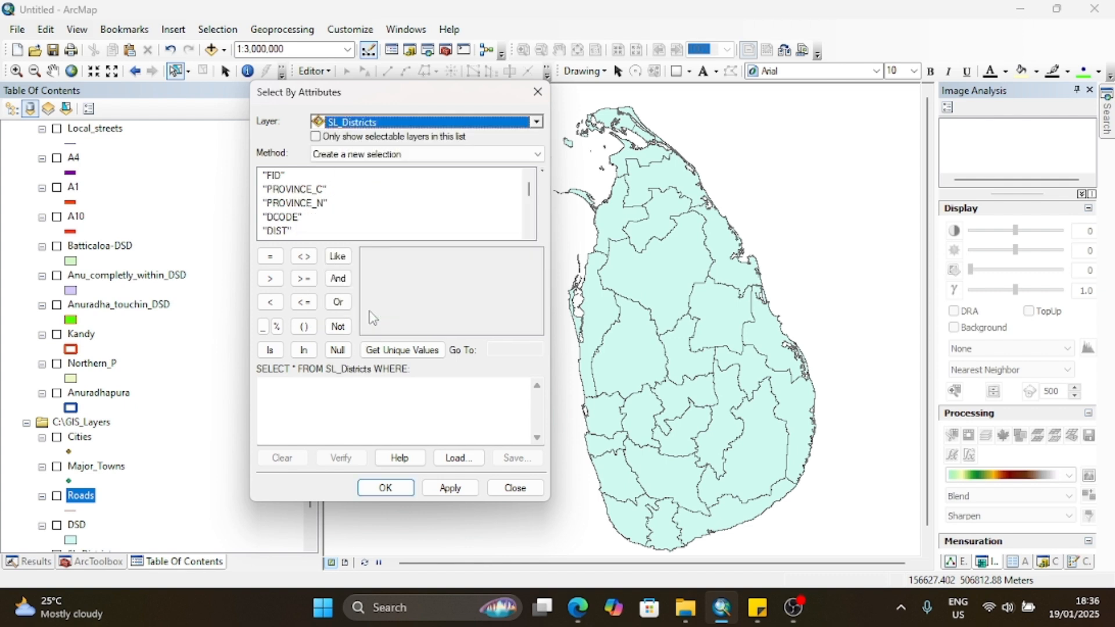
Step: Build the SL_Districts query "PROVINCE_N" = 'Western Province', apply it to select those districts, and close the dialog
left_click(303, 203)
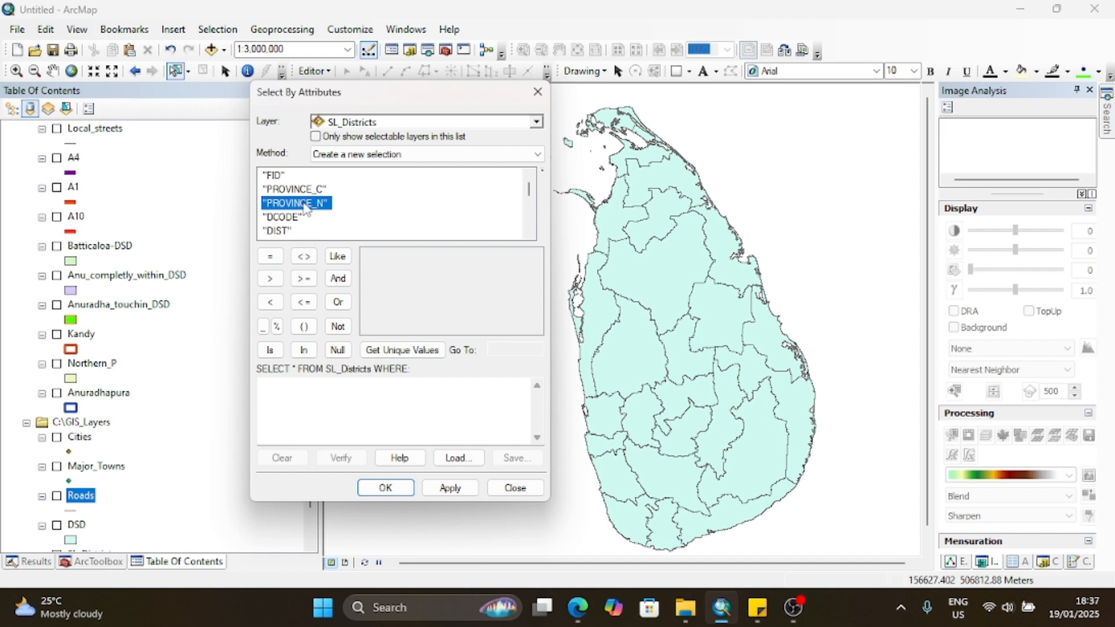
double_click(305, 204)
left_click(402, 349)
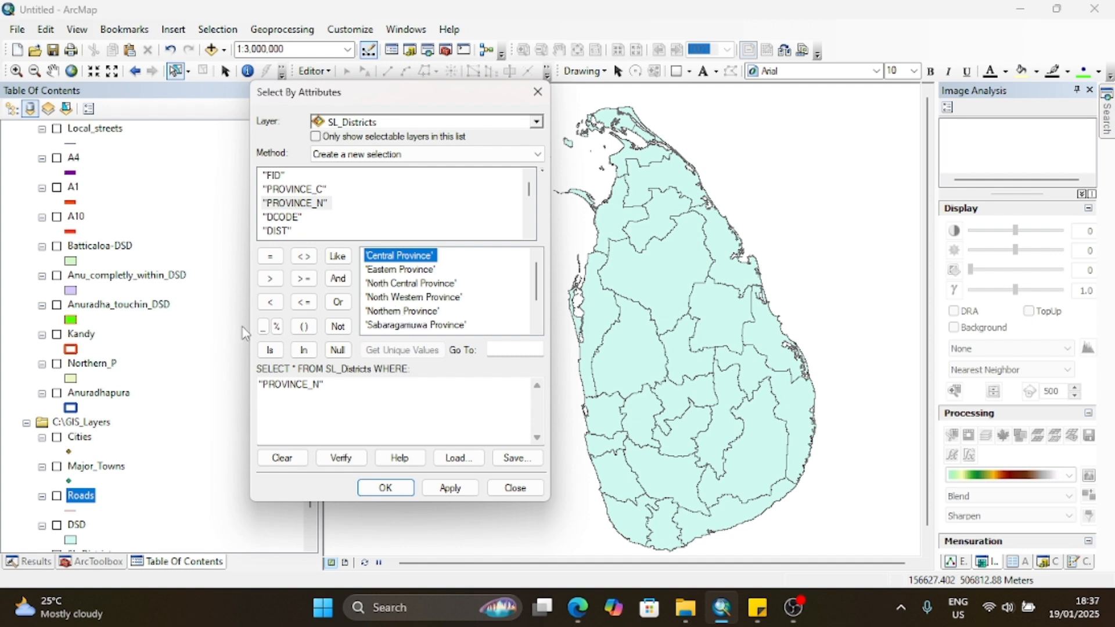
left_click(270, 258)
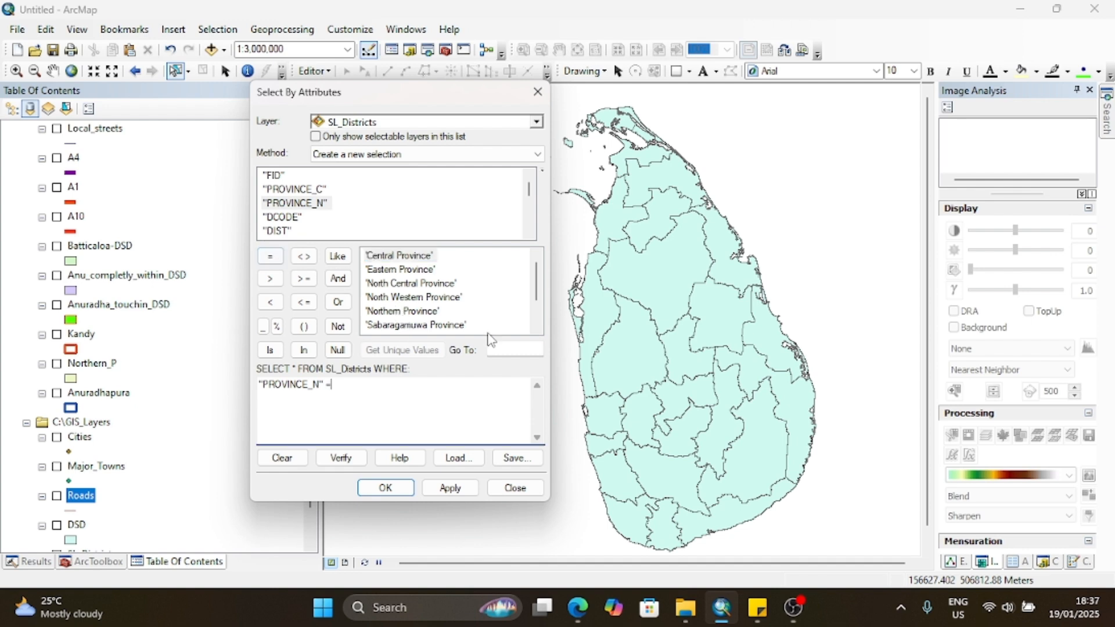
scroll(415, 308, "down", 1)
left_click(415, 326)
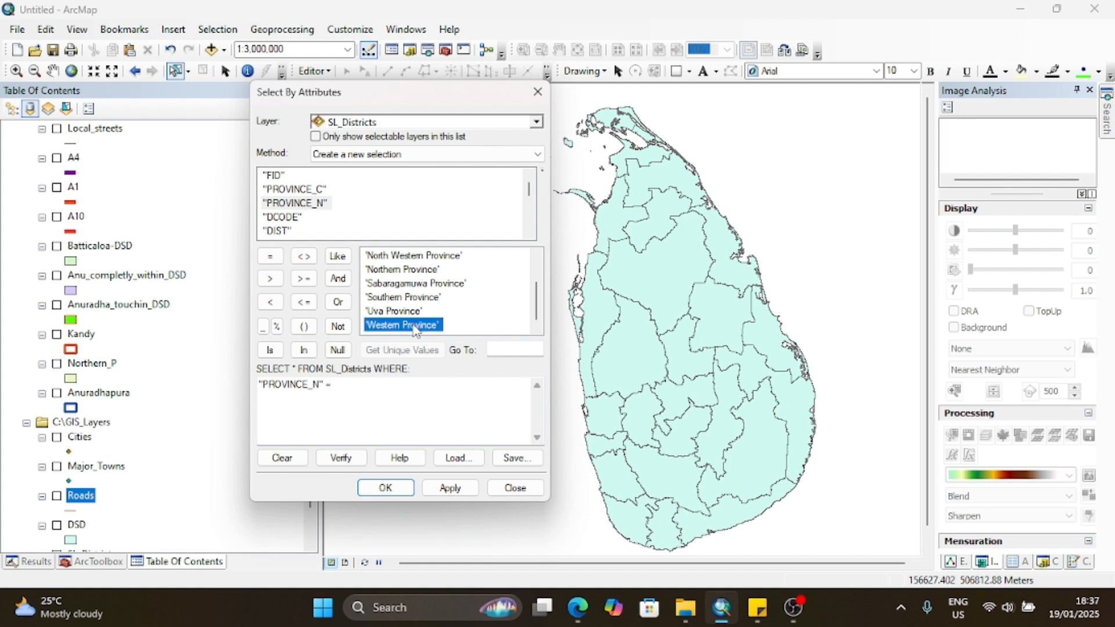
double_click(415, 327)
left_click(464, 490)
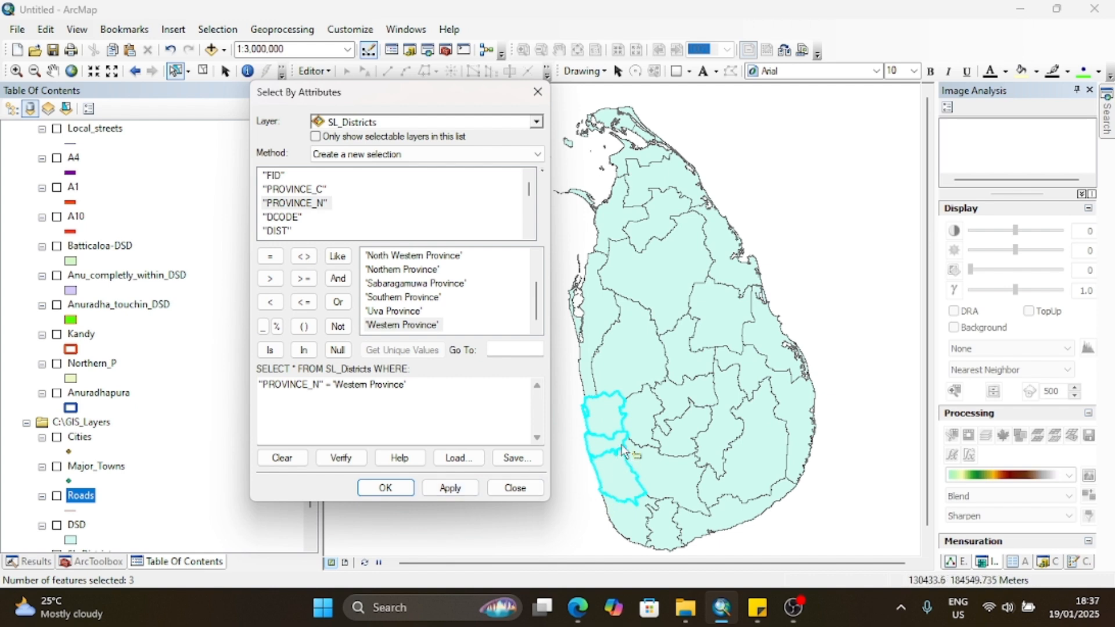
left_click(398, 483)
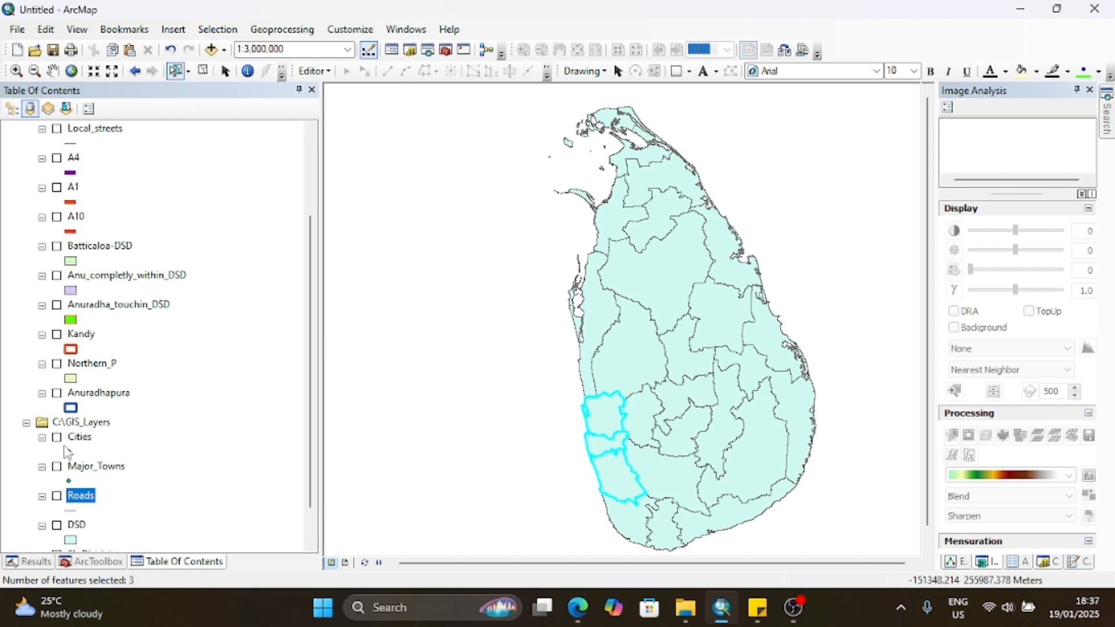
Step: Export the selected SL_Districts features to a shapefile named Western Province in the Rep folder and add it to the map
scroll(68, 453, "down", 1)
right_click(87, 510)
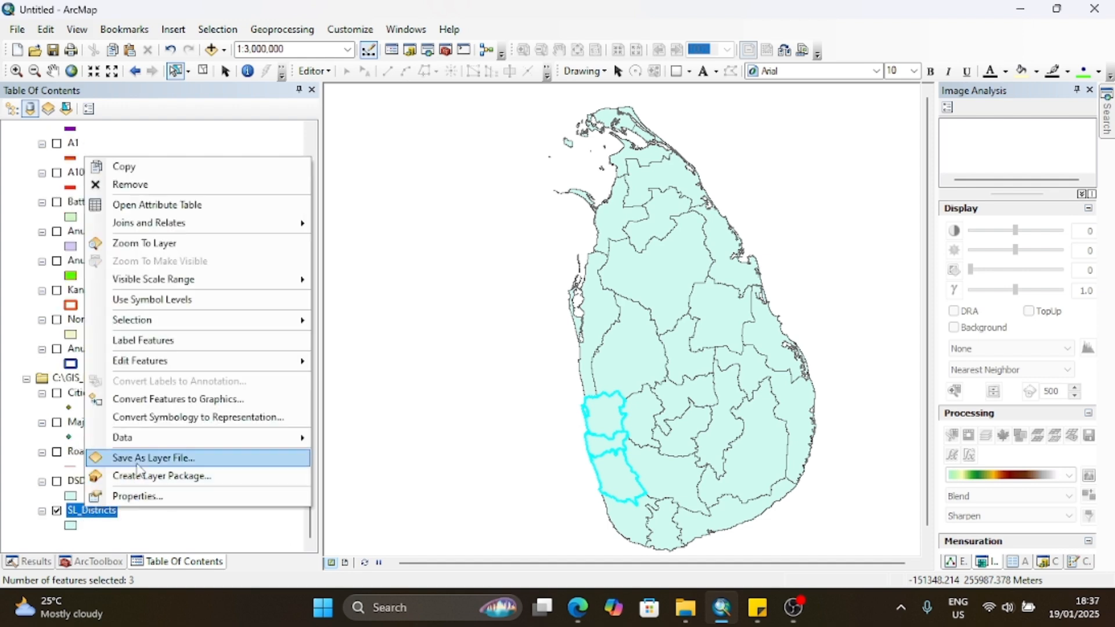
mouse_move(172, 440)
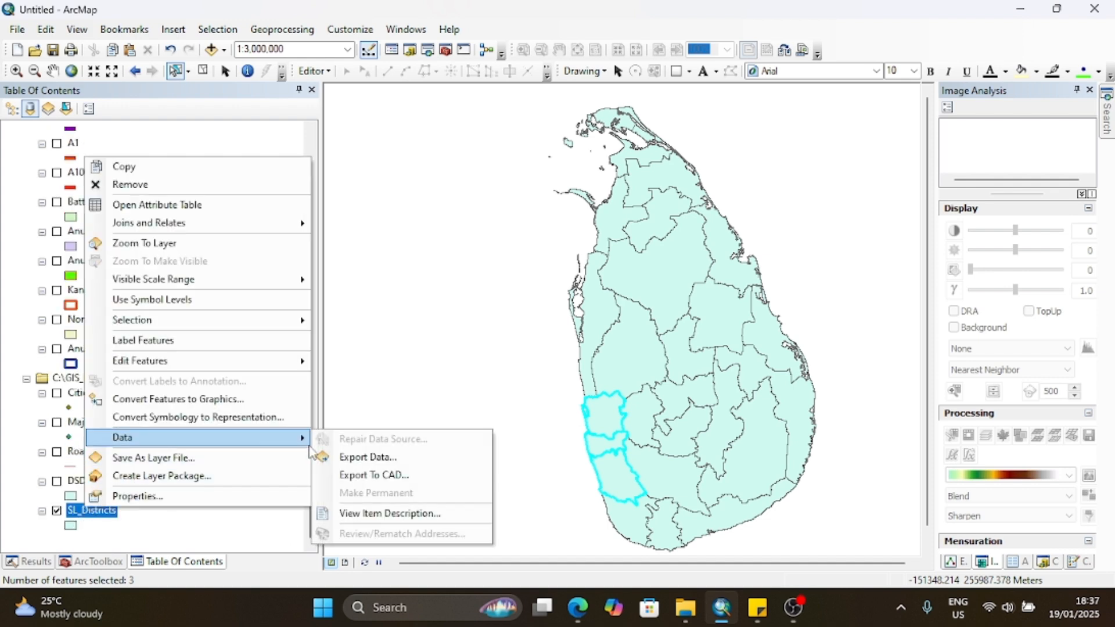
left_click(374, 457)
left_click(694, 327)
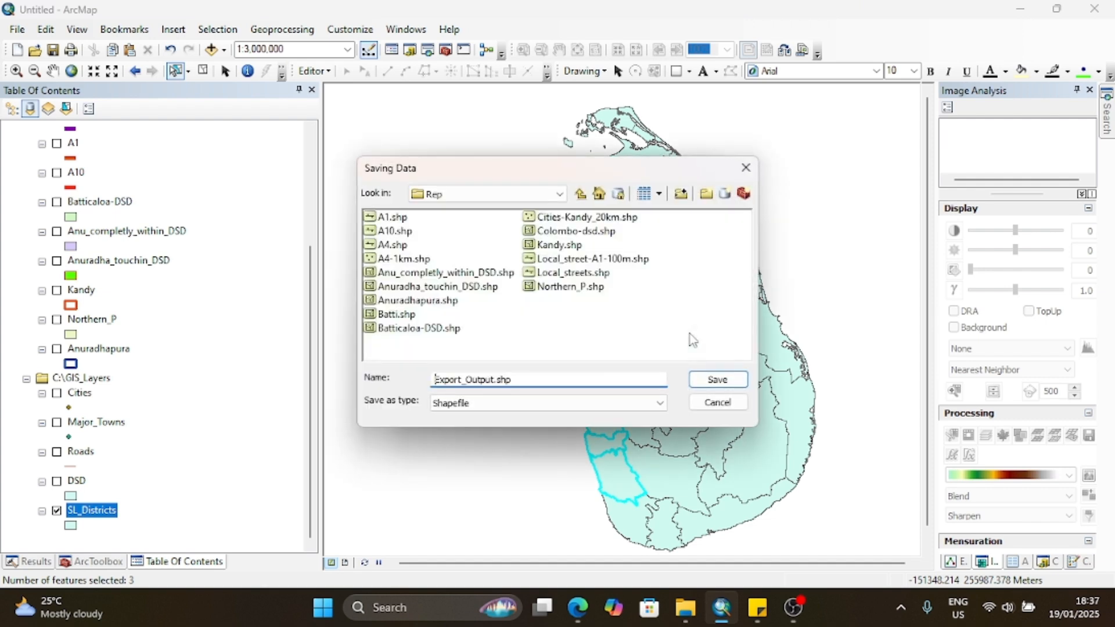
left_click_drag(513, 380, 422, 389)
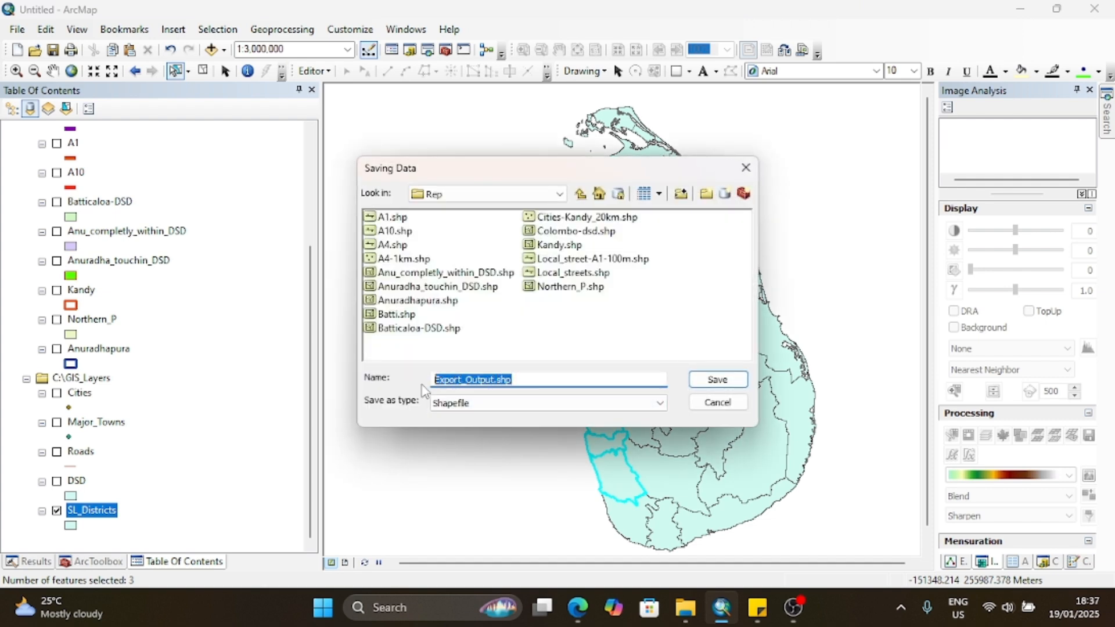
type("Western Pro")
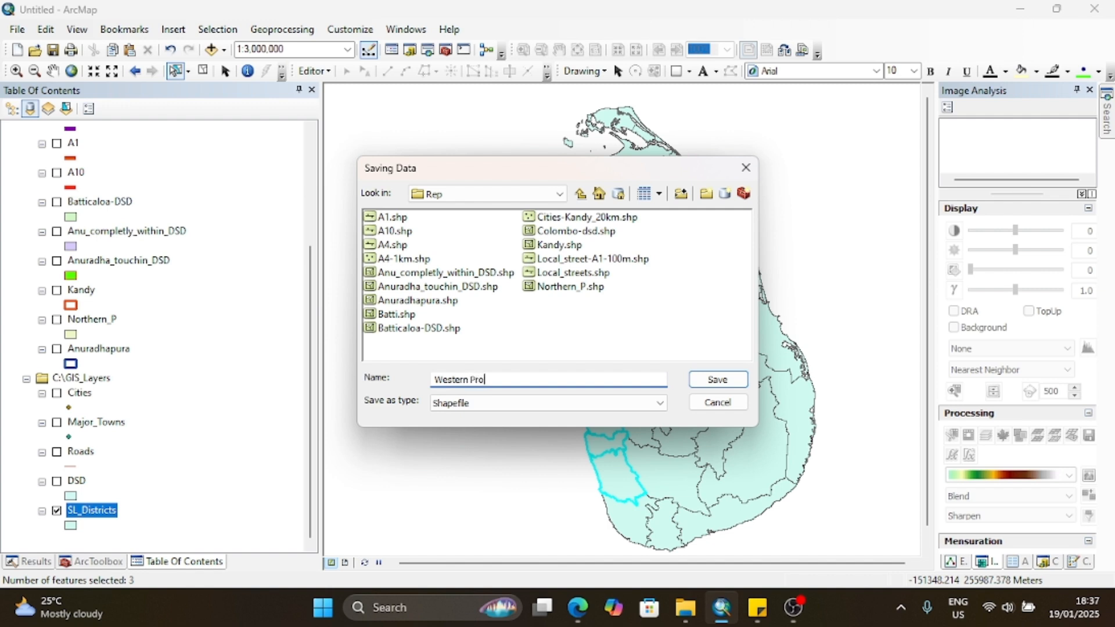
type("vince")
left_click(726, 384)
left_click(625, 408)
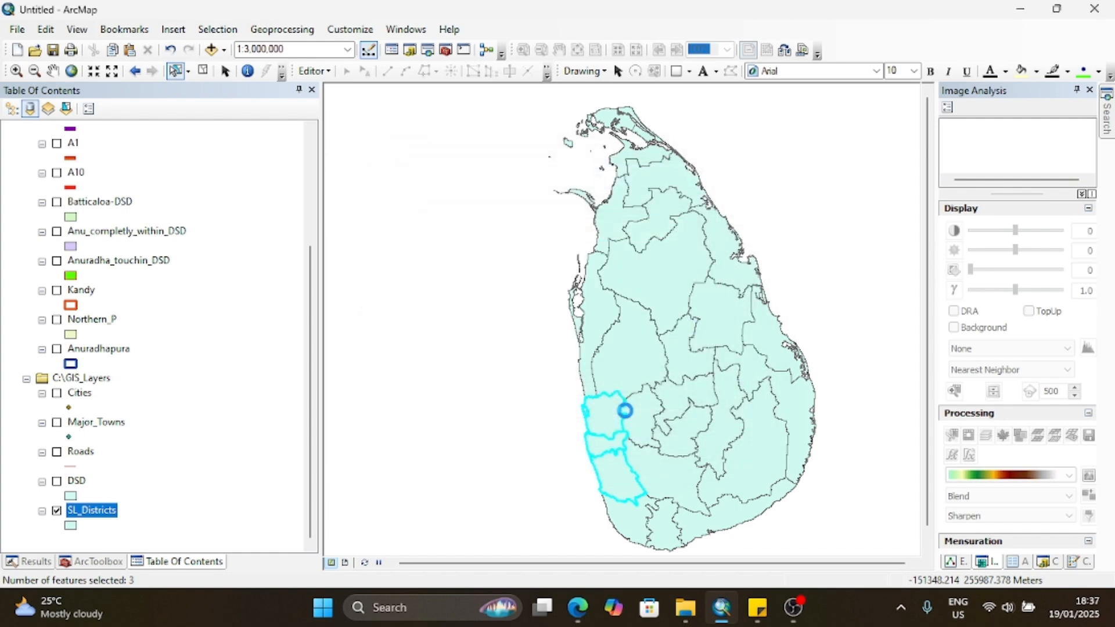
left_click(599, 359)
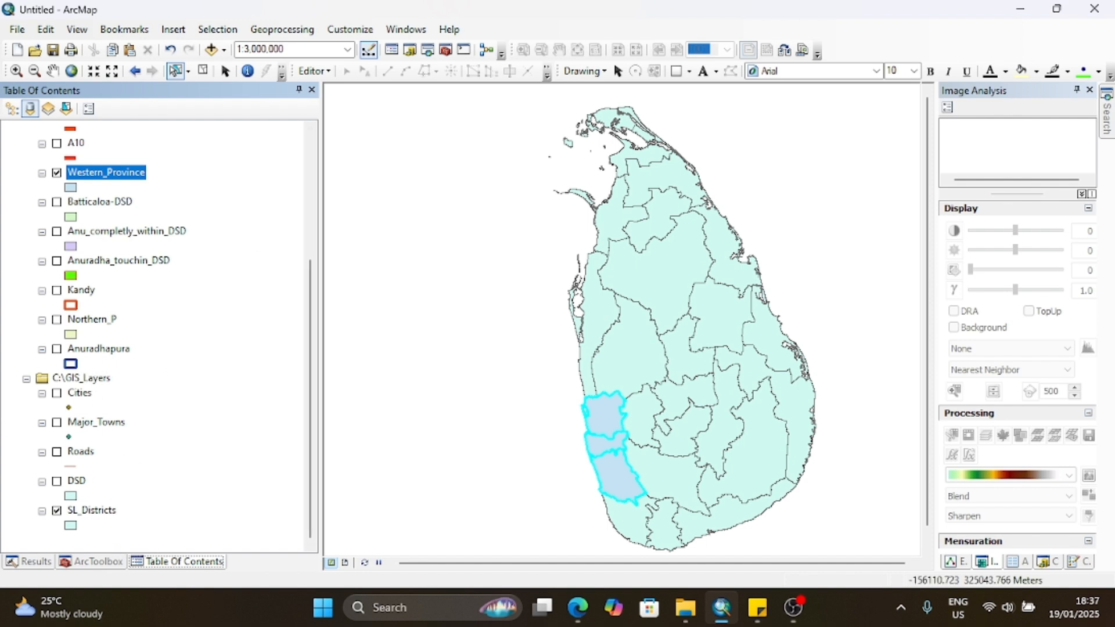
Step: Open Select By Attributes, set the query layer to Western_Province, and move the dialog over the map
left_click(216, 31)
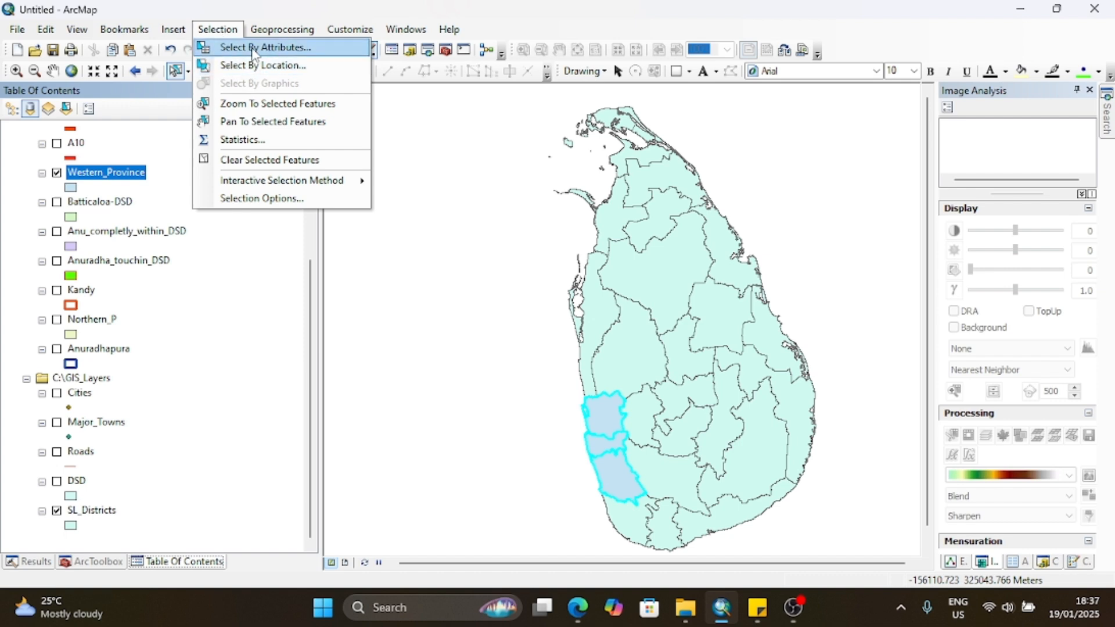
left_click(230, 47)
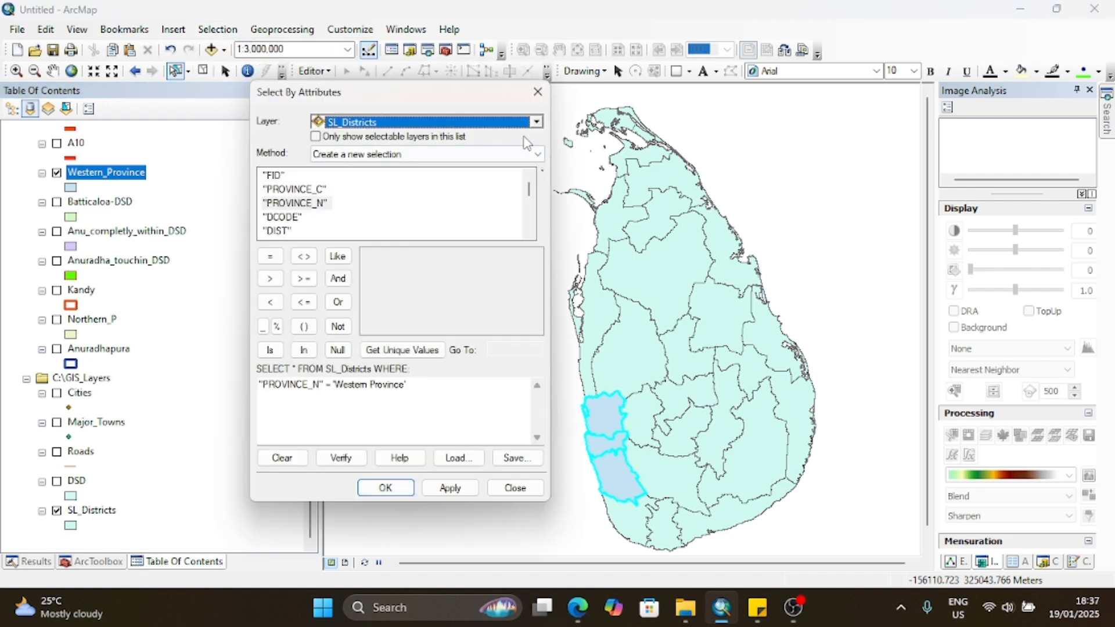
left_click(537, 121)
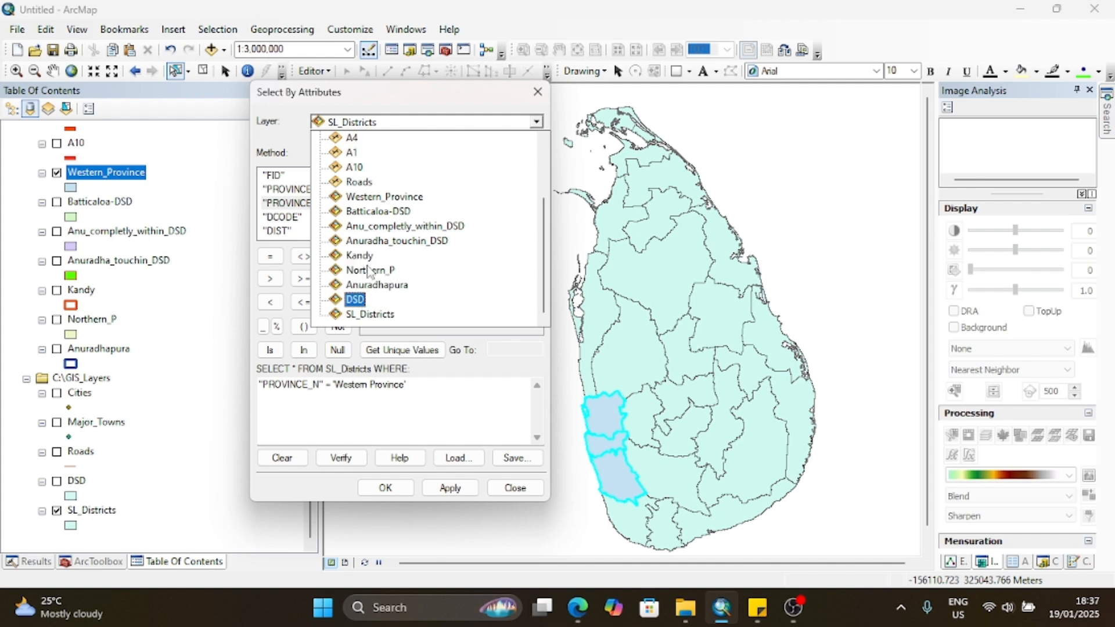
scroll(369, 253, "up", 2)
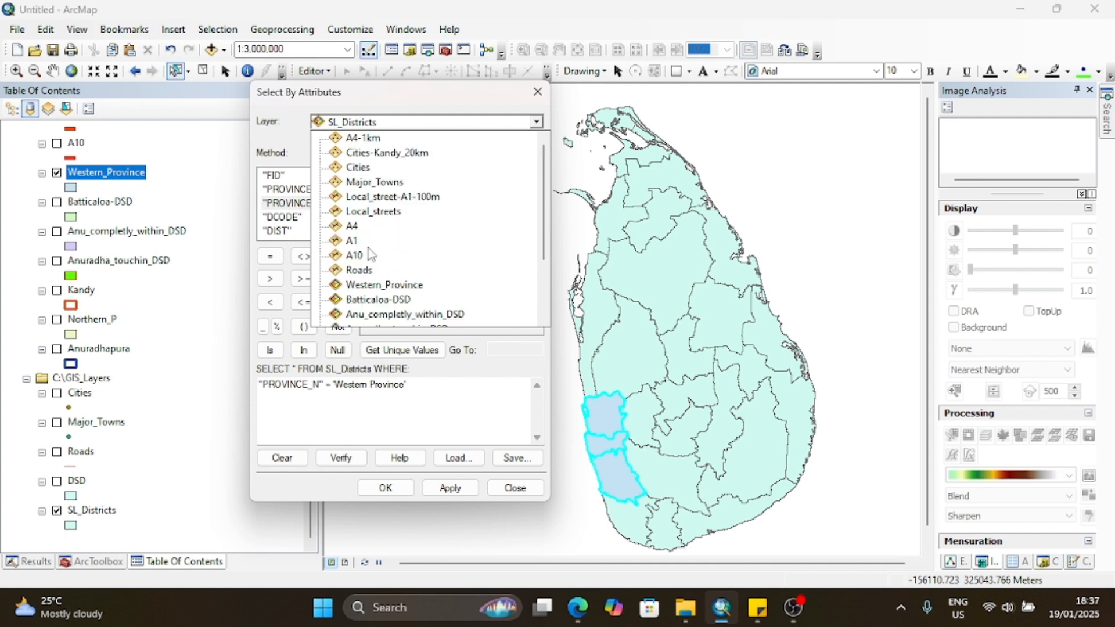
left_click(361, 285)
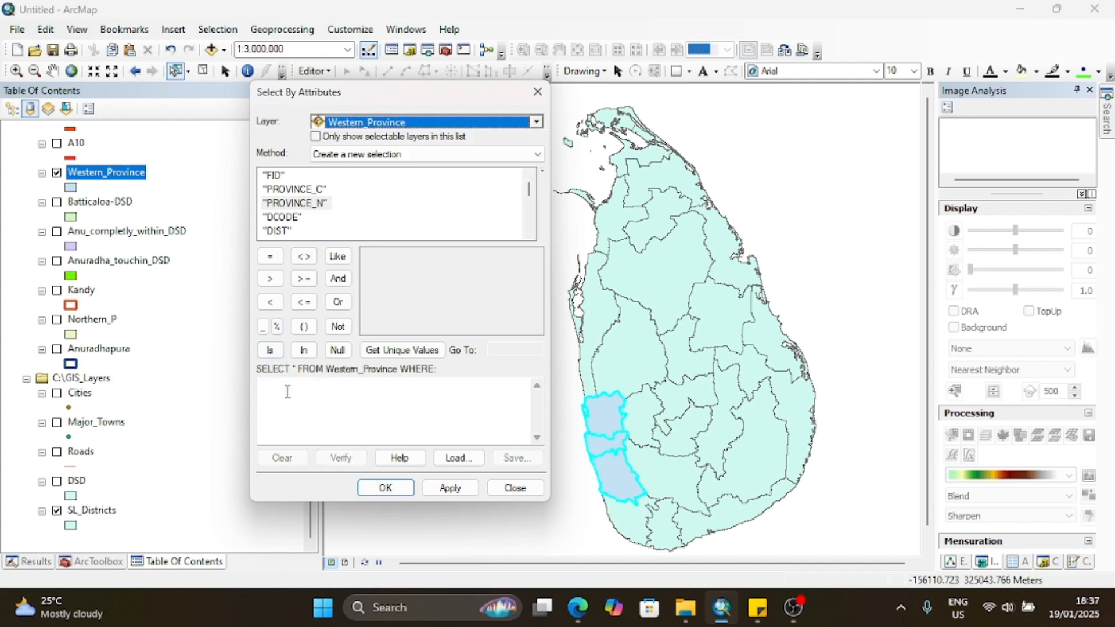
left_click_drag(489, 96, 622, 75)
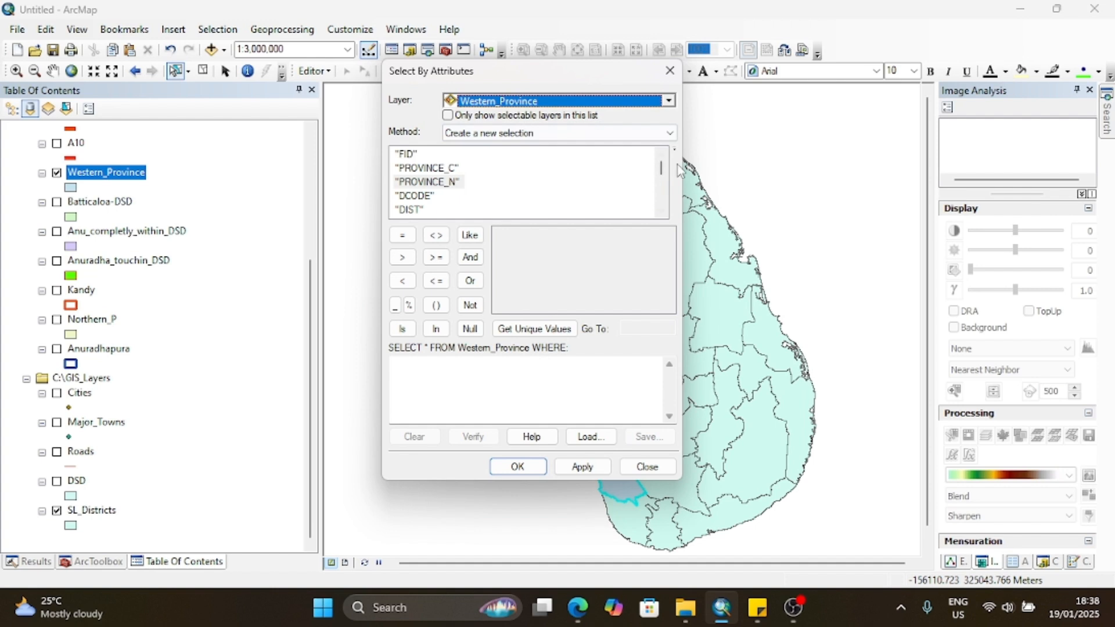
Step: Build the Western_Province query "p_2012" >500000 AND "p_2012" <1000000 and apply it
left_click_drag(663, 175, 663, 188)
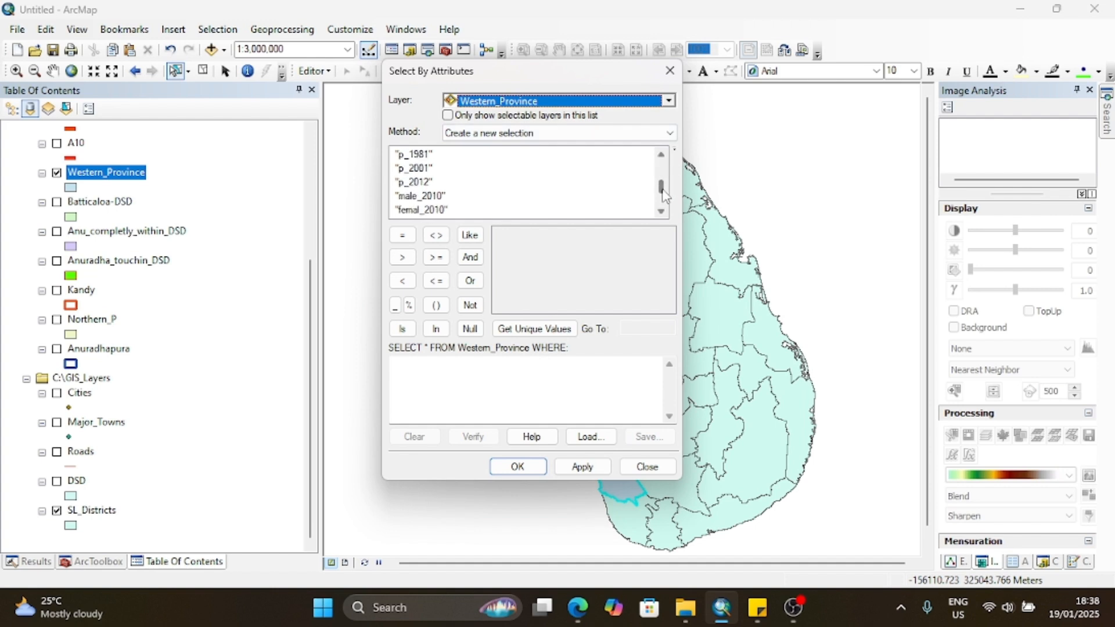
double_click(420, 184)
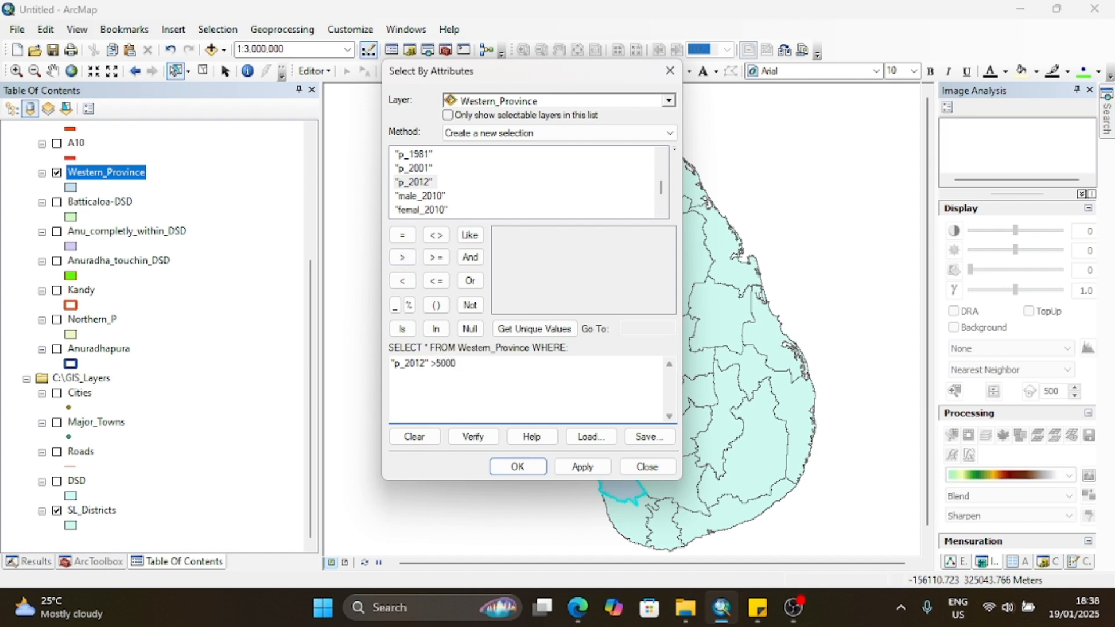
left_click(470, 257)
double_click(414, 183)
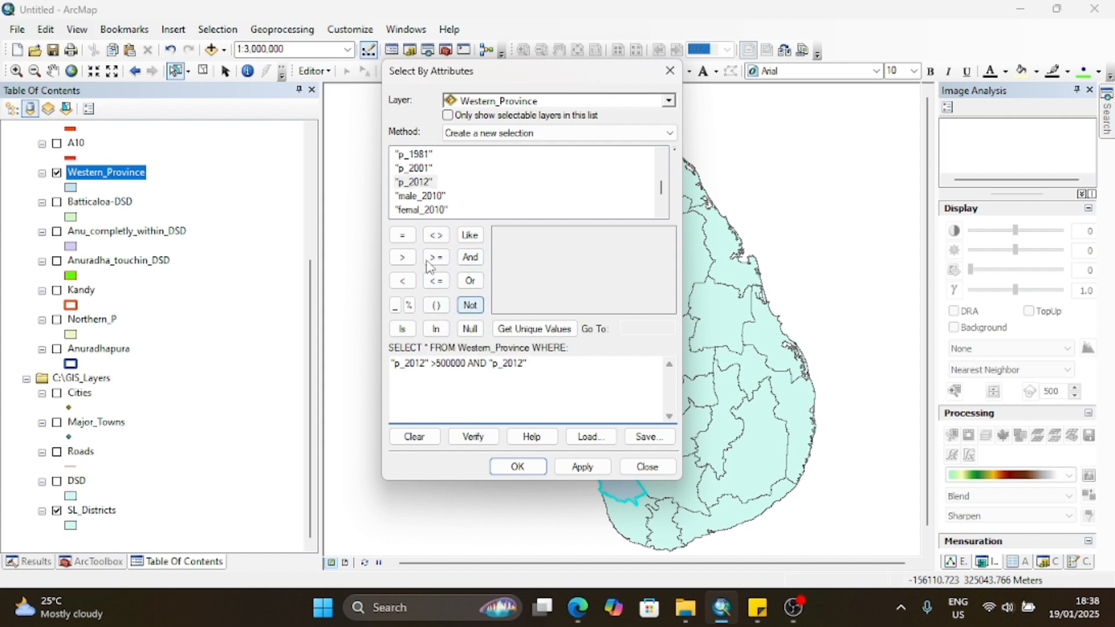
left_click(403, 282)
type("1000000")
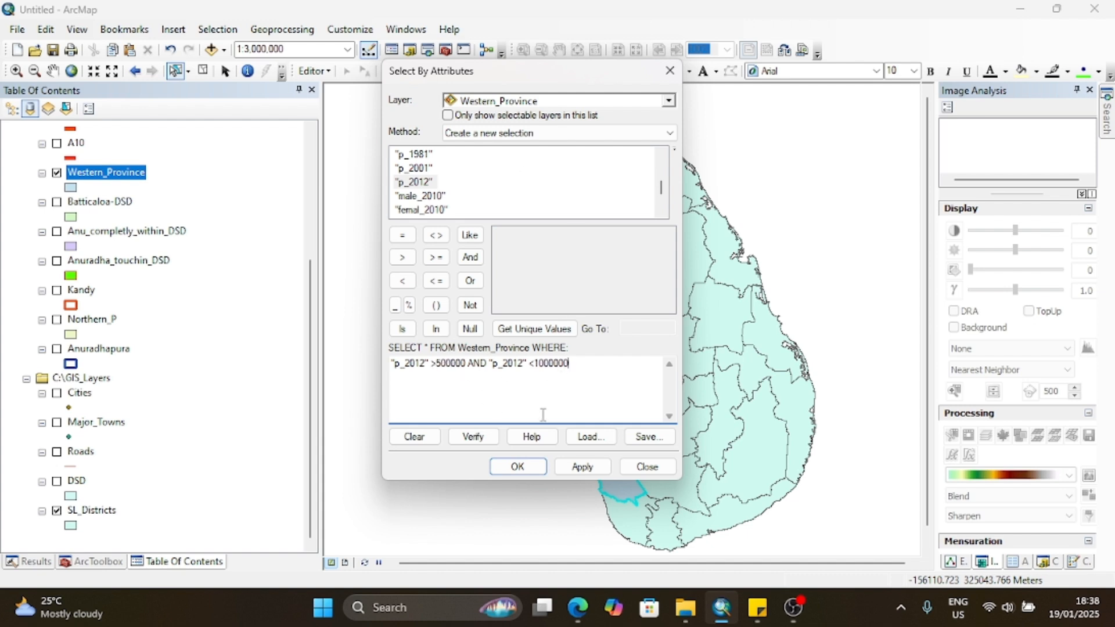
left_click(583, 467)
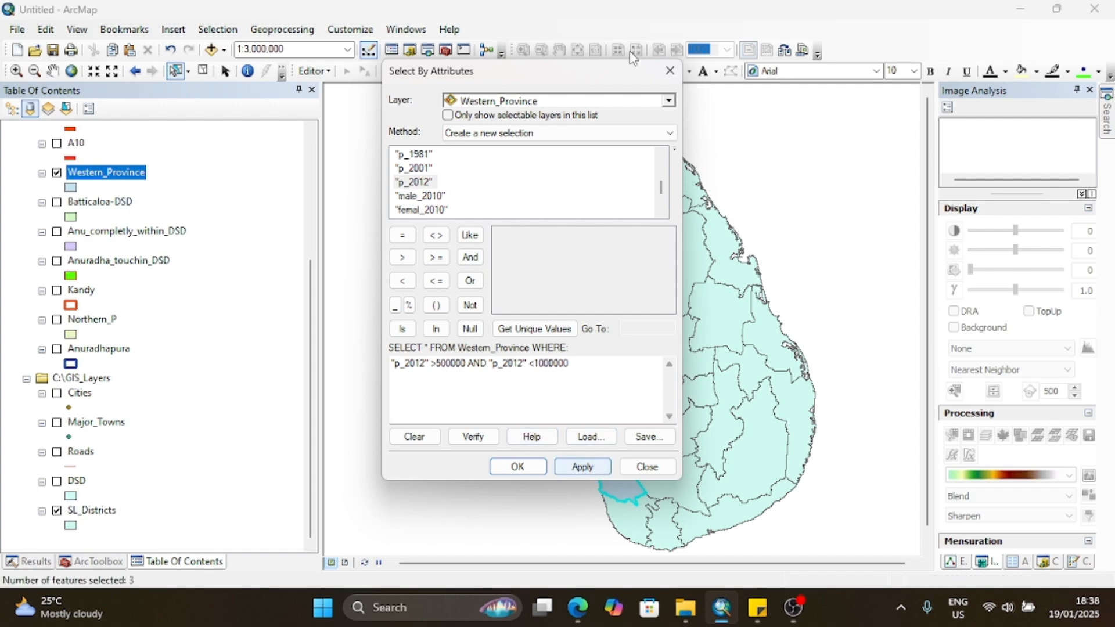
Step: Move the query dialog off the districts, clear the selected features, and reapply the Western_Province population query
left_click_drag(614, 84, 354, 140)
left_click(199, 71)
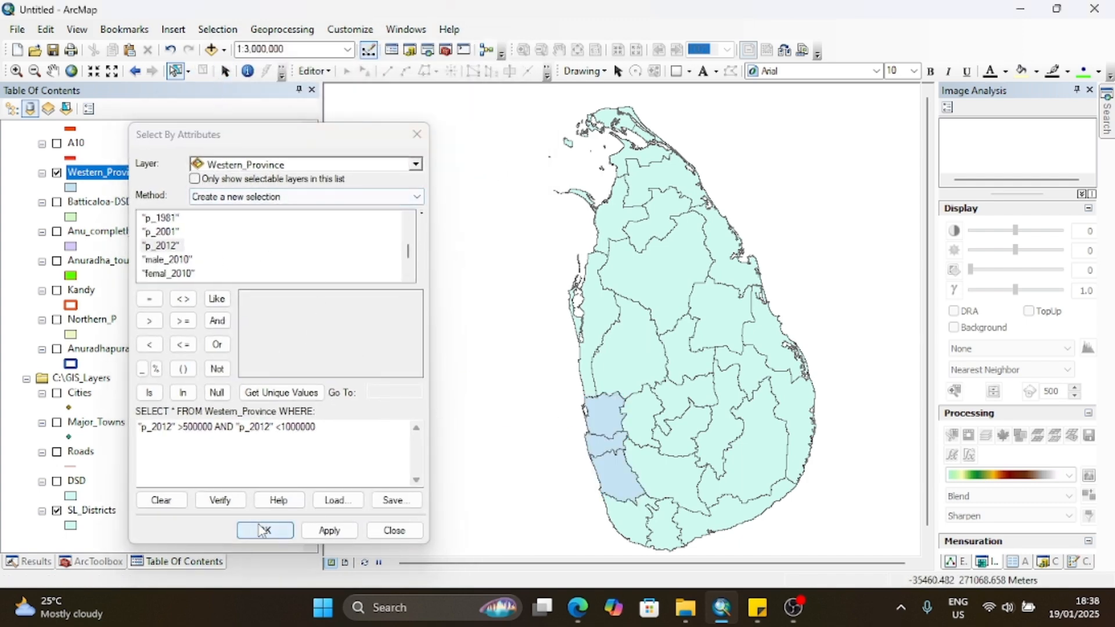
left_click(331, 531)
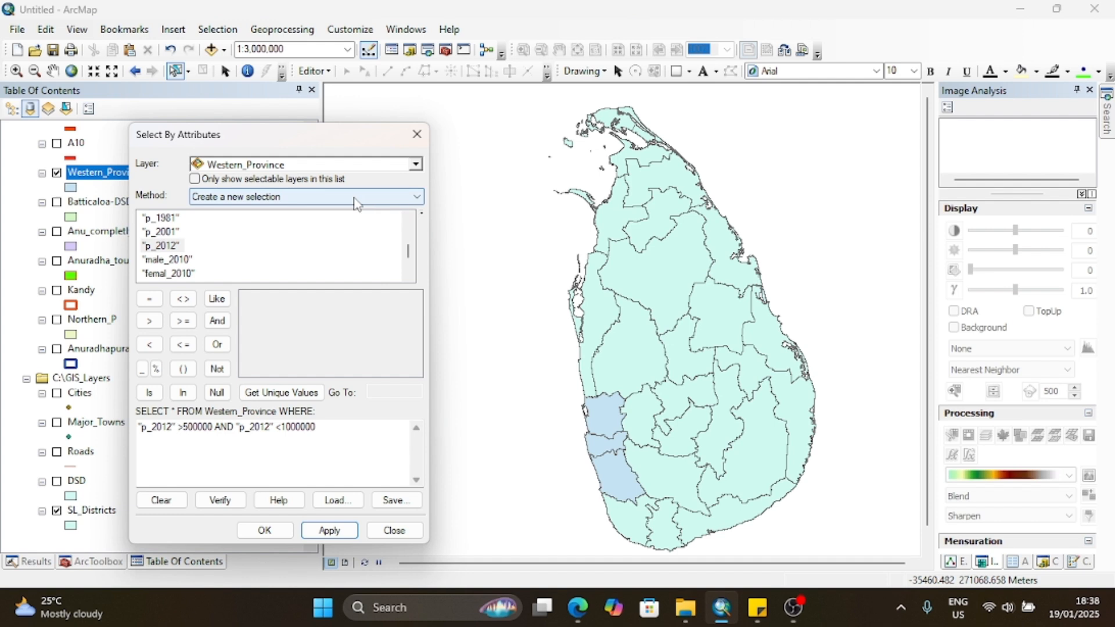
left_click_drag(325, 433, 138, 428)
right_click(140, 426)
left_click(275, 459)
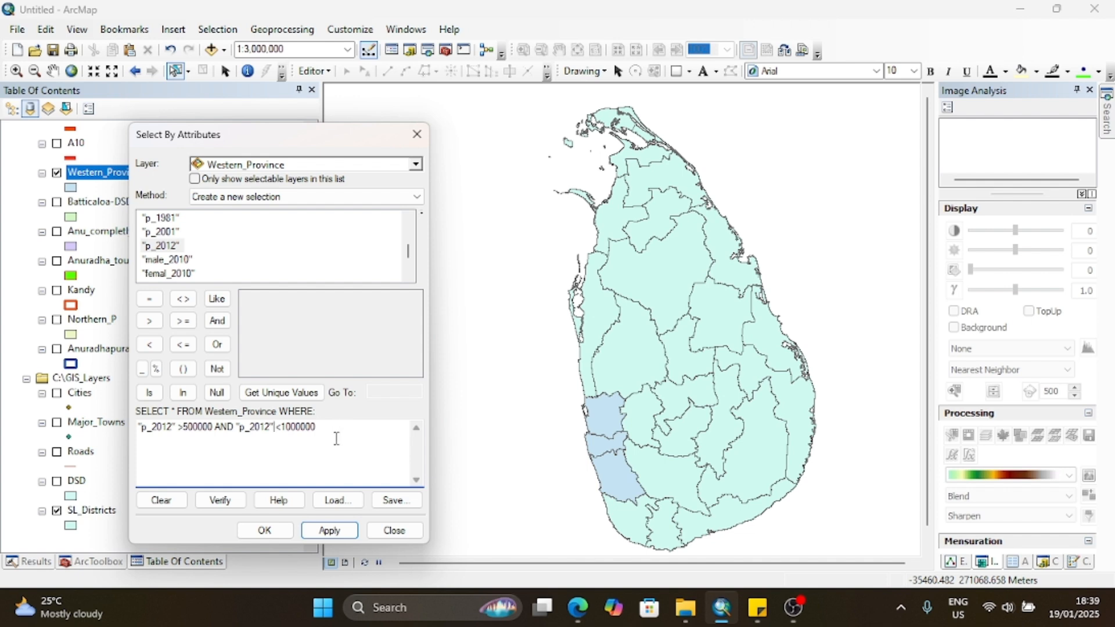
left_click_drag(332, 438, 81, 432)
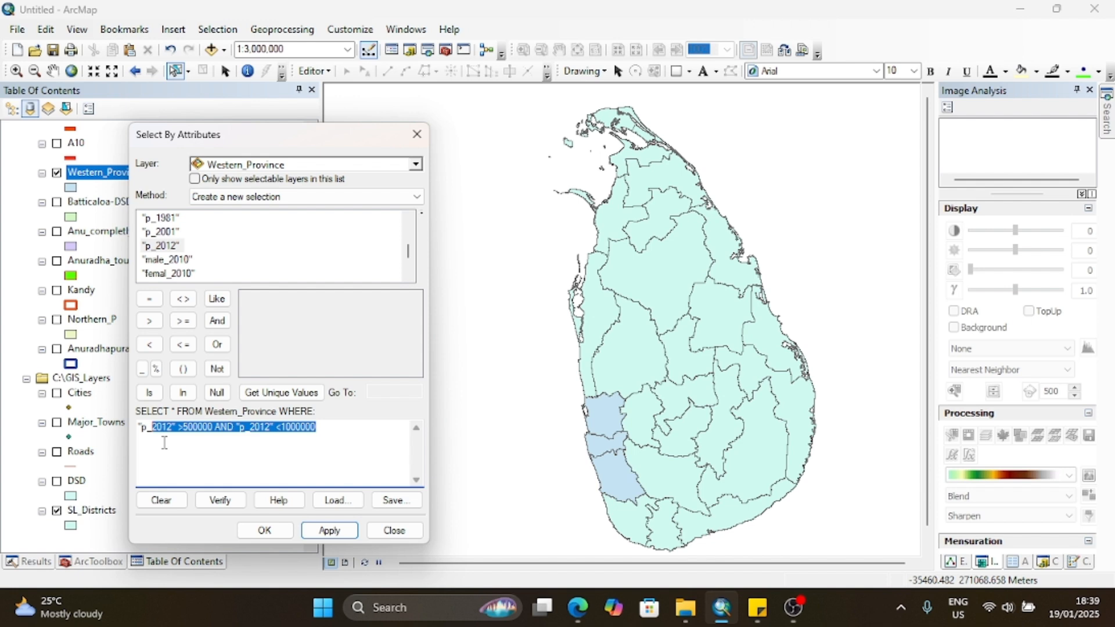
left_click(176, 444)
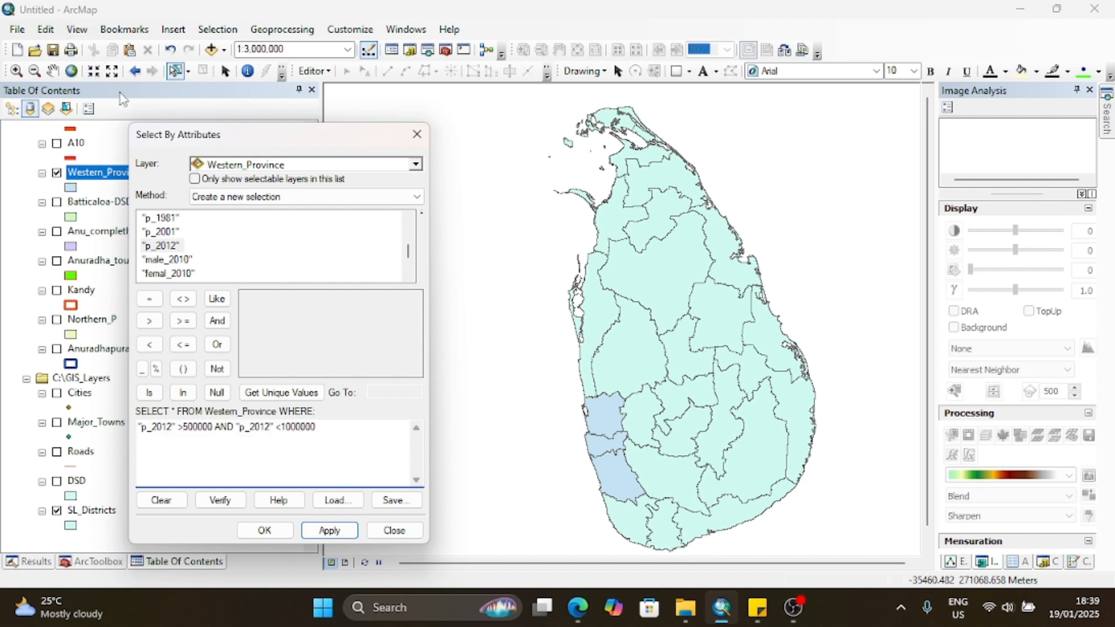
Step: Set the query layer to SL_Districts and enter the partial expression "p_2012" <500000 AND "p_2012"
left_click(415, 165)
scroll(238, 299, "down", 2)
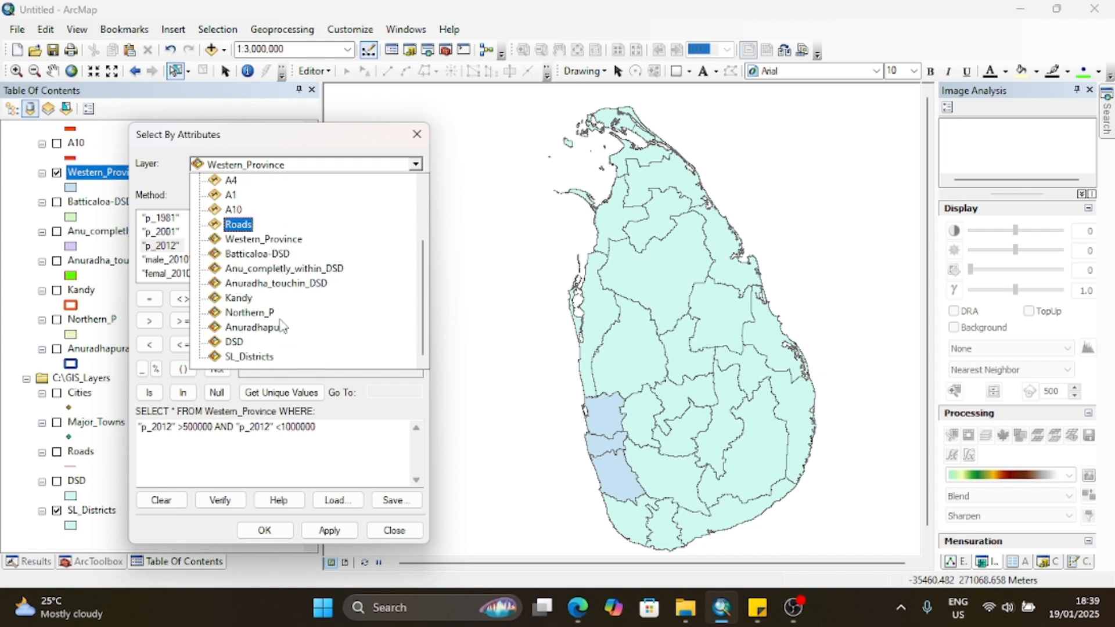
left_click(255, 357)
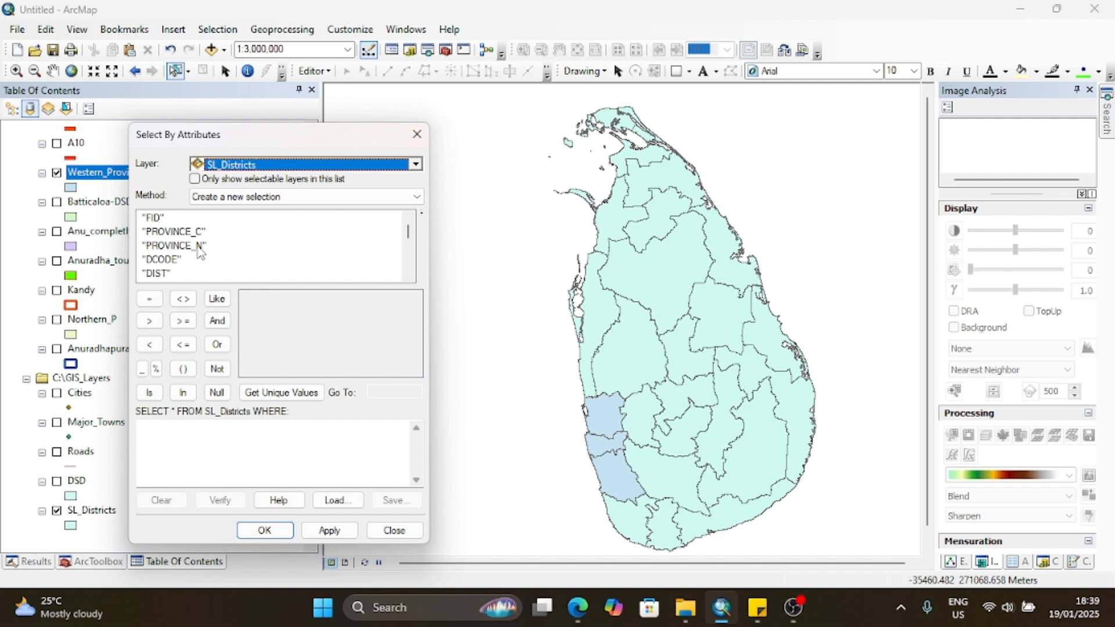
scroll(184, 268, "down", 3)
double_click(168, 231)
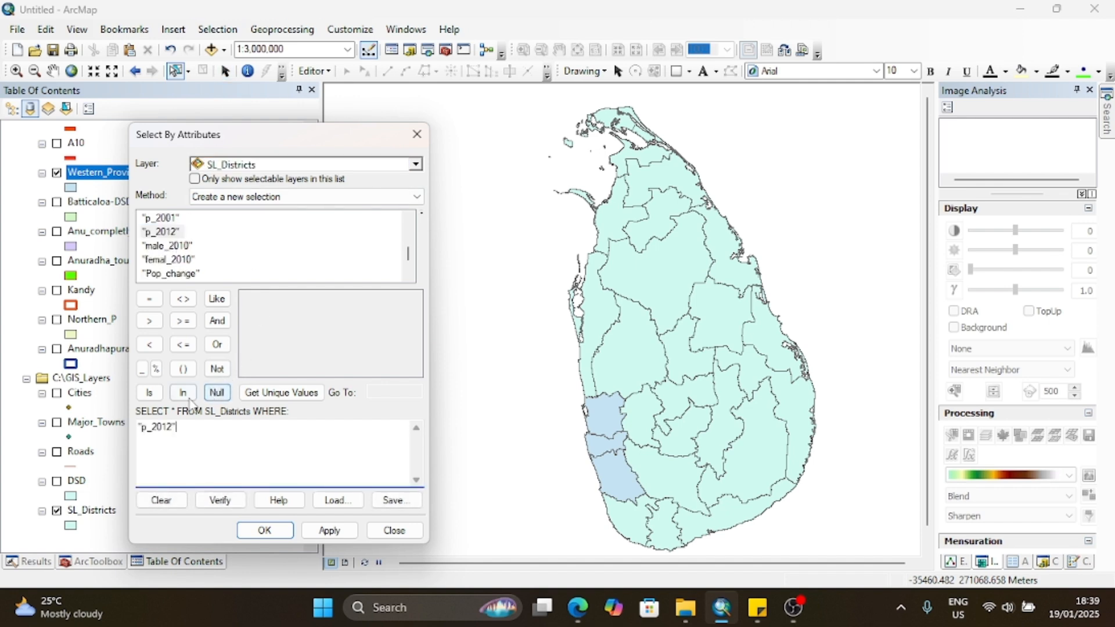
type("500000")
left_click(218, 320)
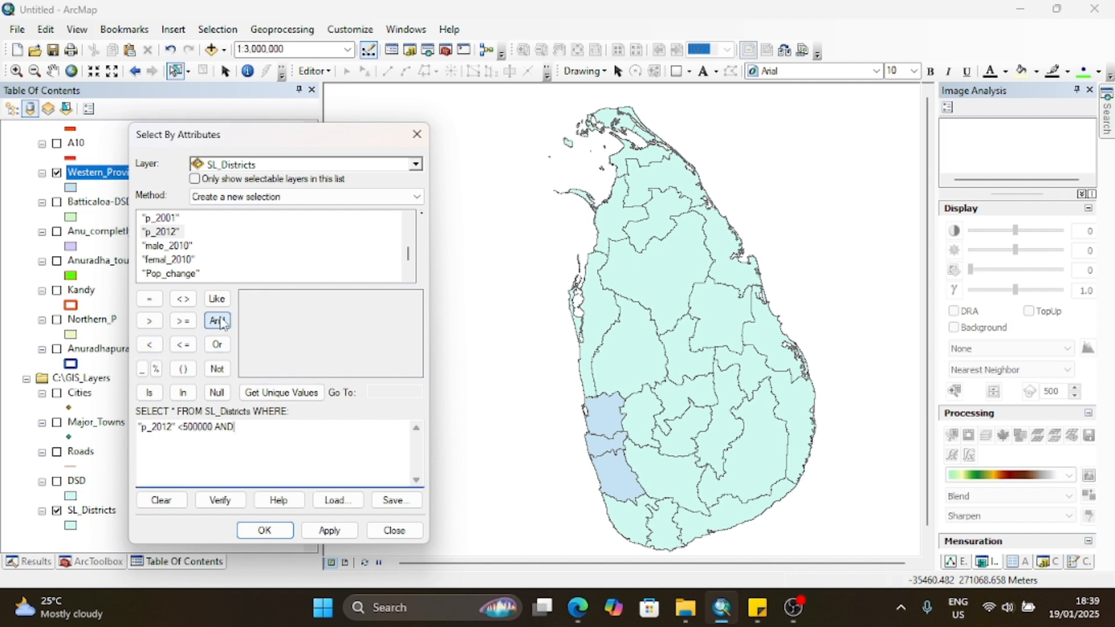
double_click(176, 232)
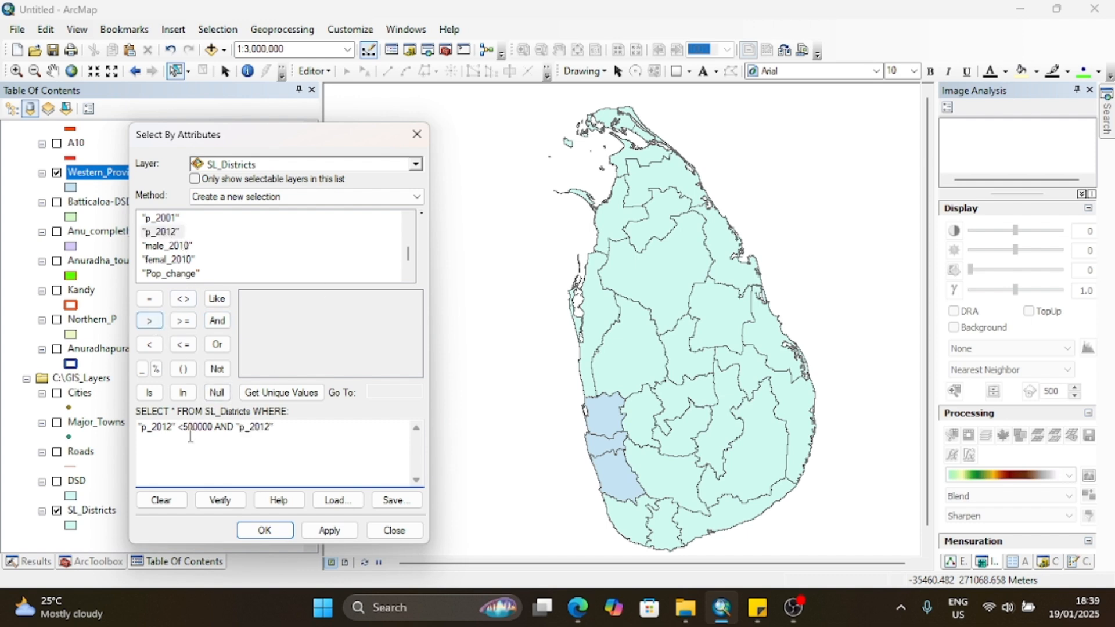
Step: Correct and complete the SL_Districts expression to "p_2012" >500000 AND "p_2012"<1000000 and apply it
left_click_drag(176, 427, 182, 427)
type(">")
left_click(287, 426)
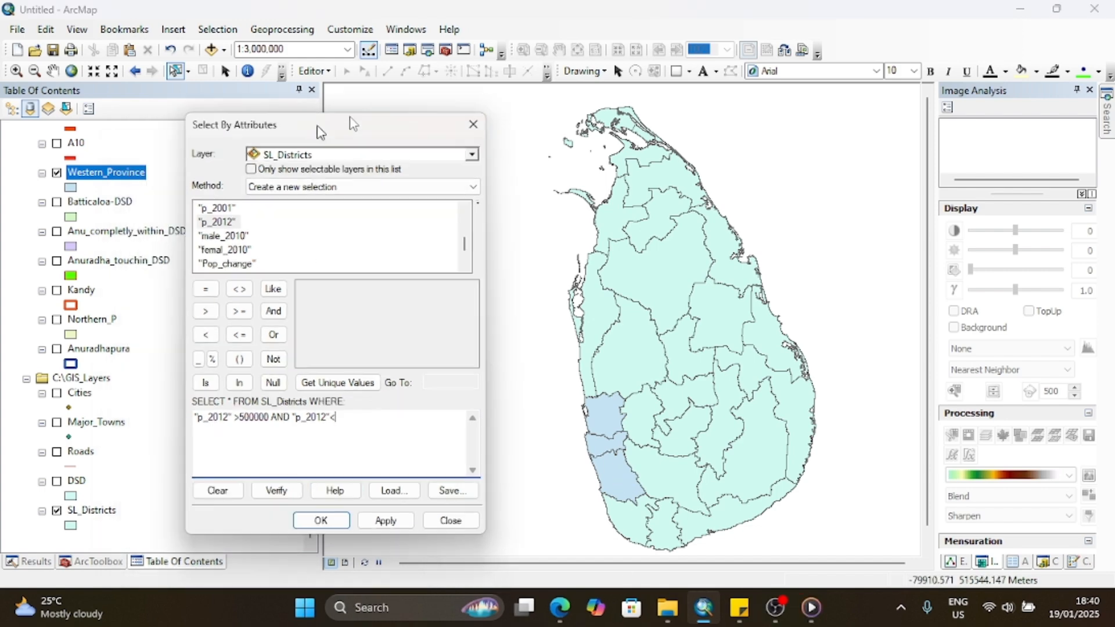
left_click_drag(309, 134, 472, 84)
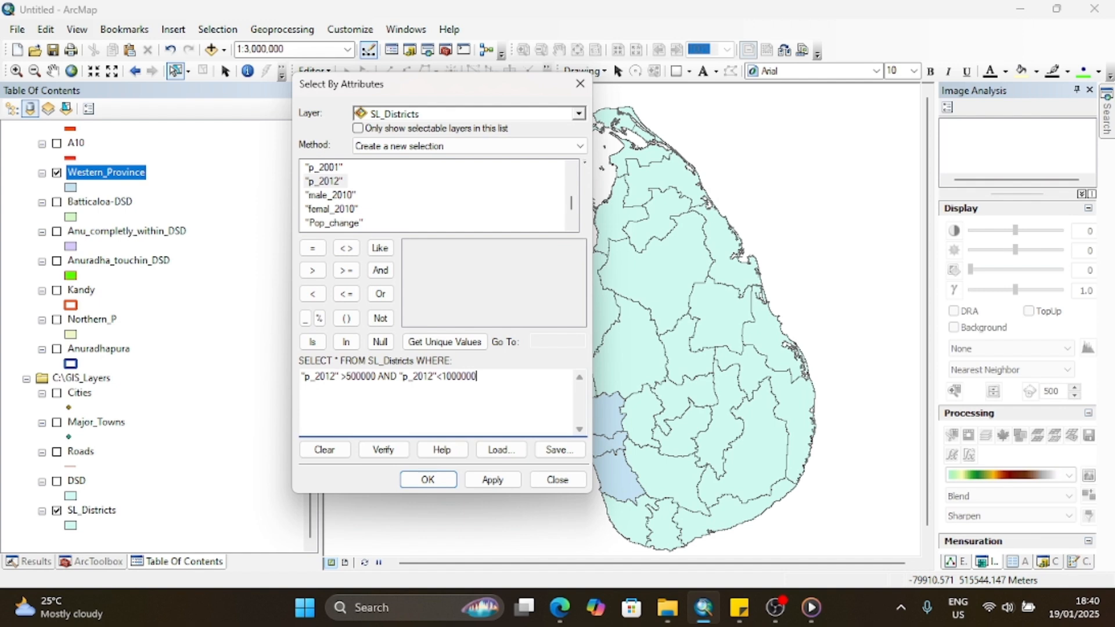
left_click_drag(484, 383, 452, 383)
left_click(490, 480)
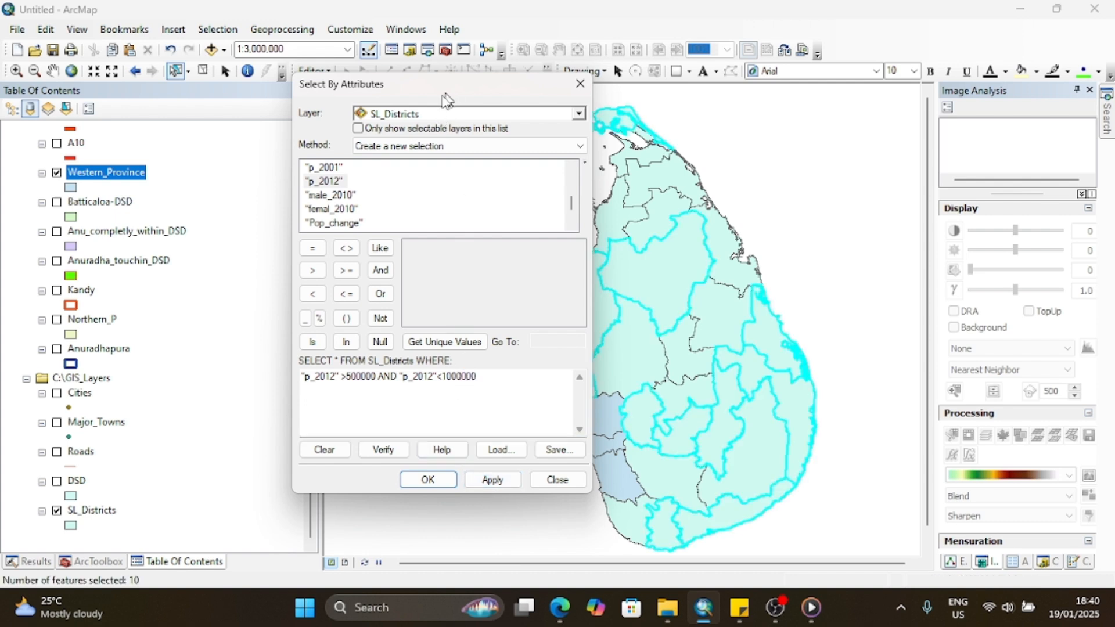
Step: Examine the selected districts on the map against the population expression, and close the query dialog
left_click_drag(453, 92, 312, 102)
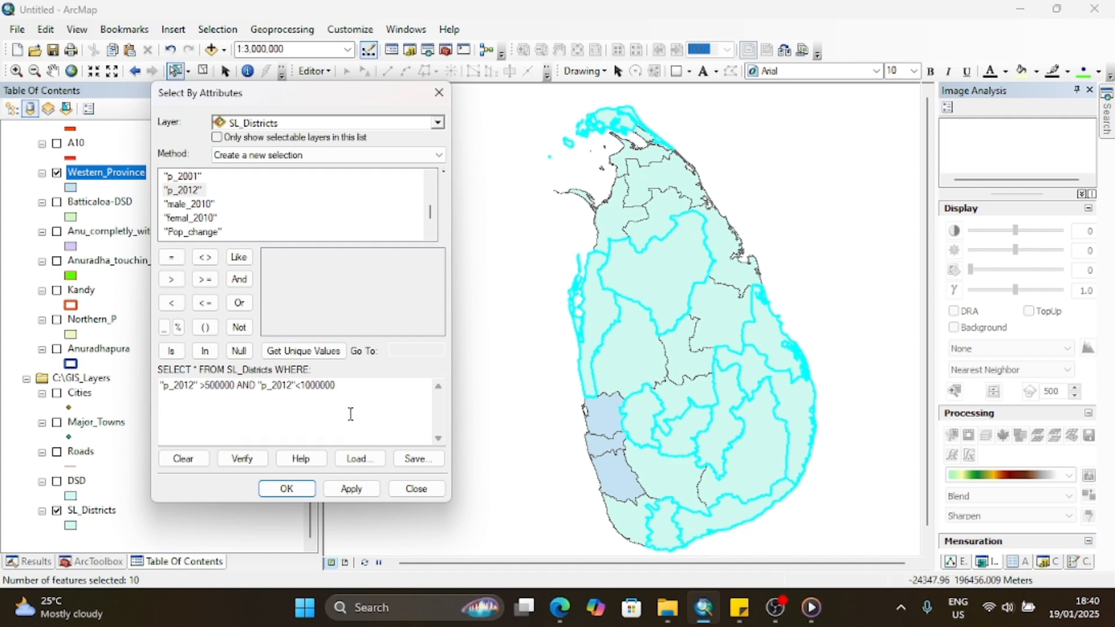
left_click_drag(350, 390, 148, 393)
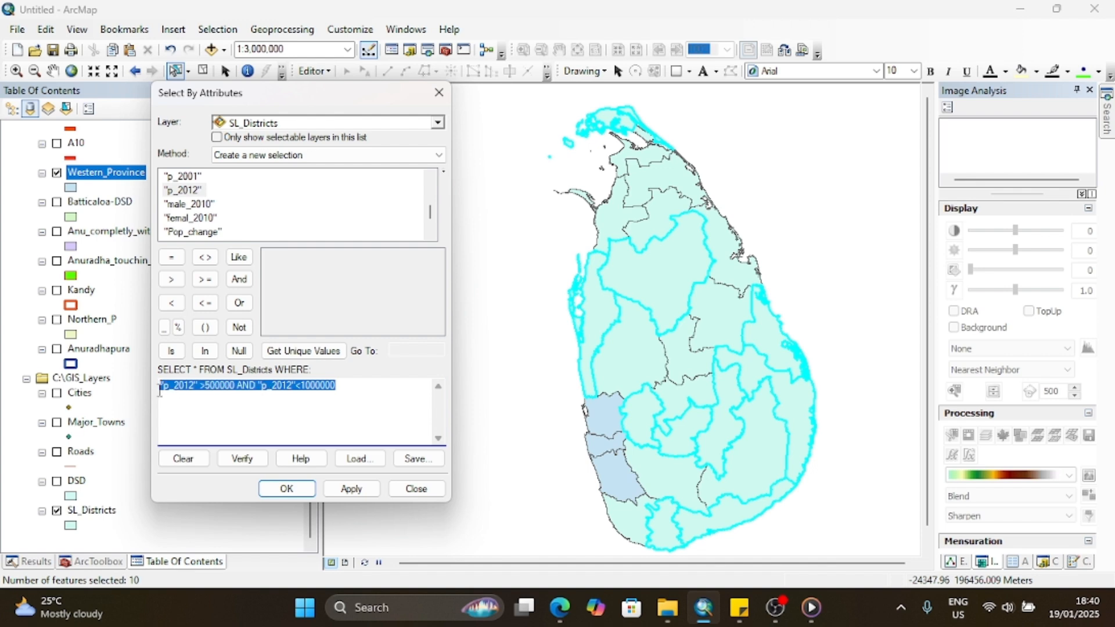
left_click(291, 387)
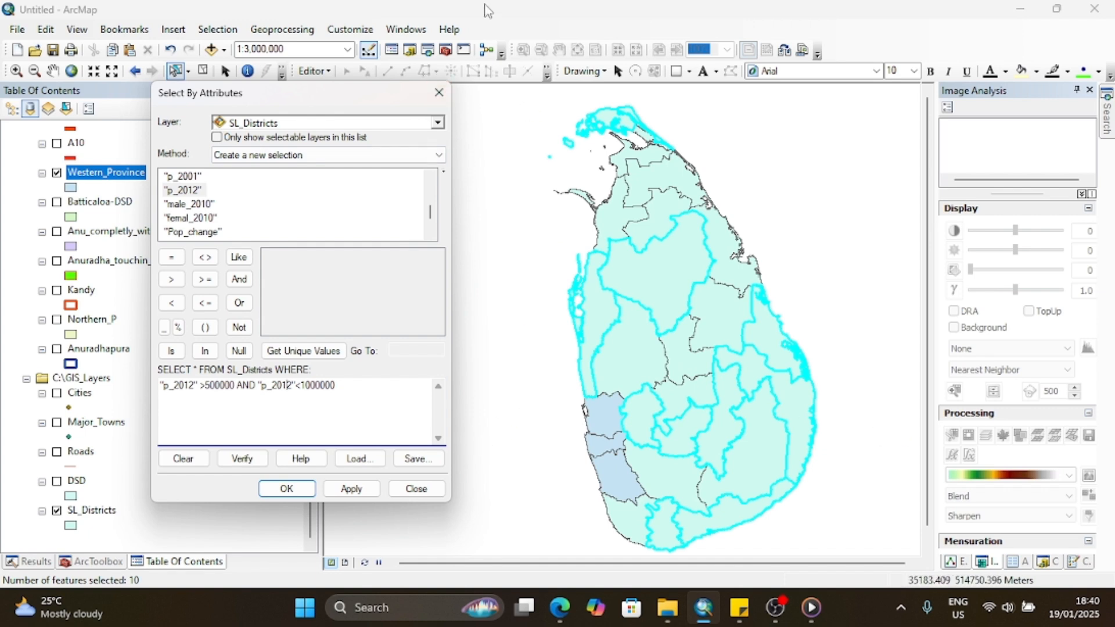
left_click(438, 95)
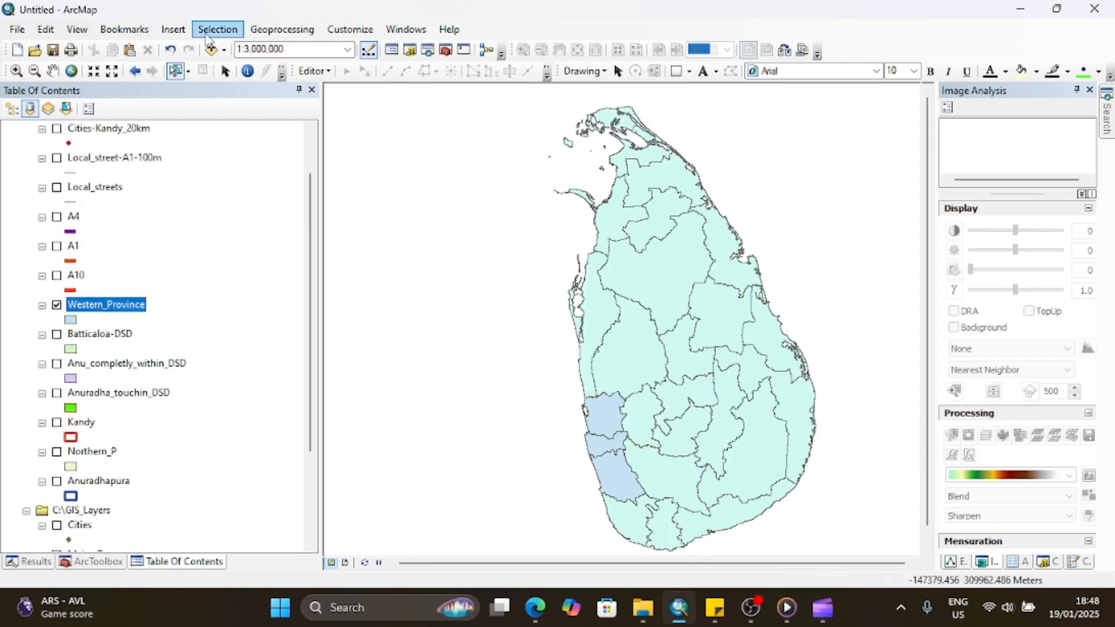
left_click(214, 30)
left_click(244, 65)
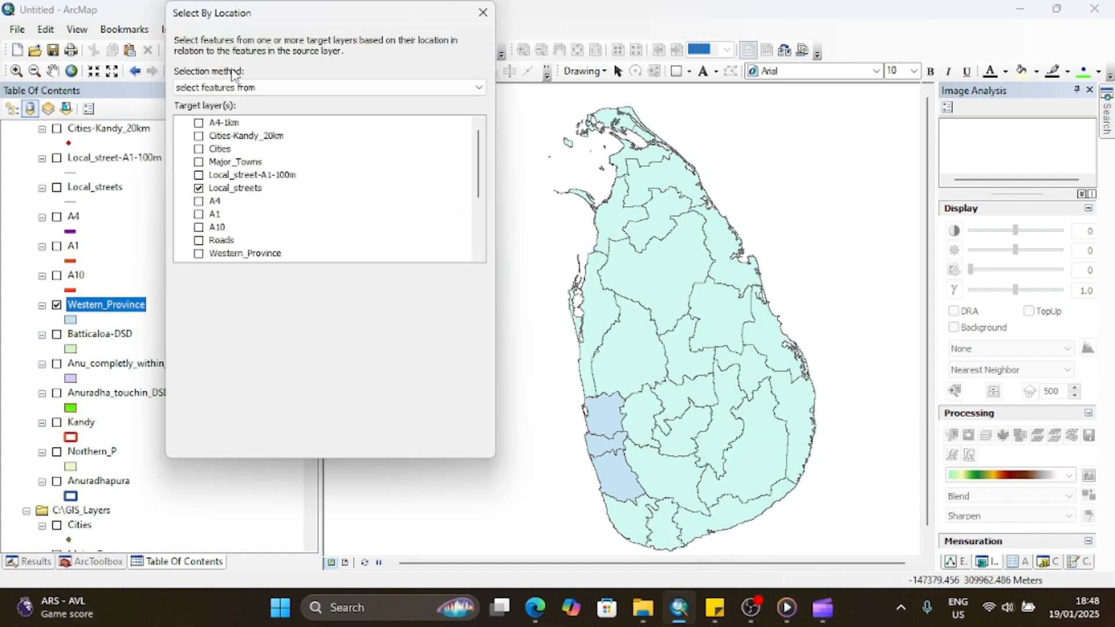
left_click(482, 13)
Step: Reopen Select By Attributes for Western_Province, replace OR with AND in the population expression, and run the query
left_click(220, 32)
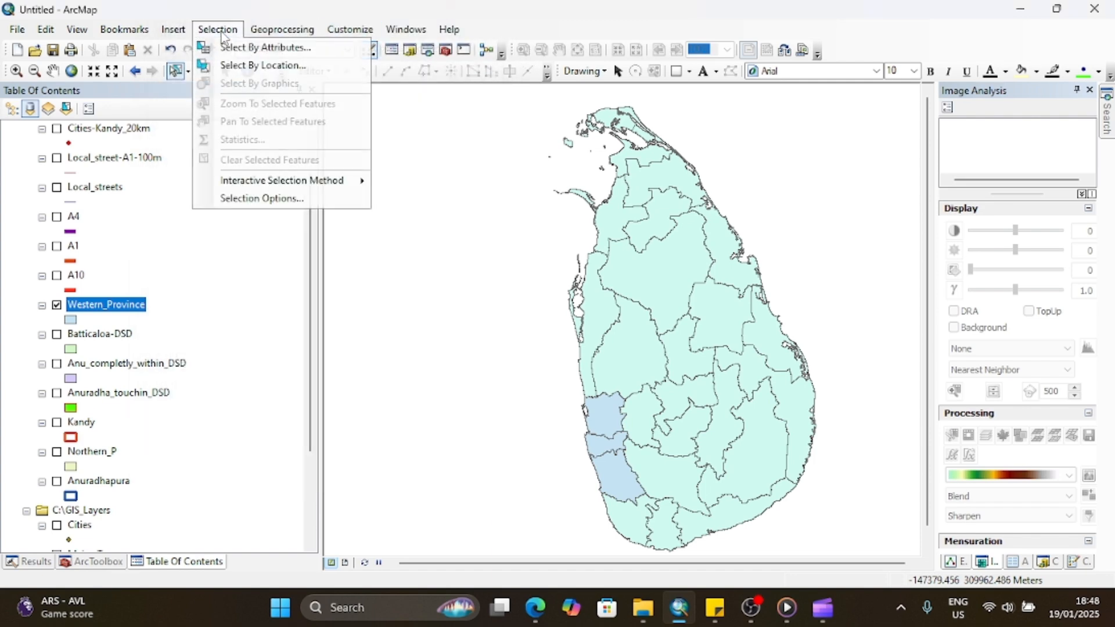
left_click(232, 47)
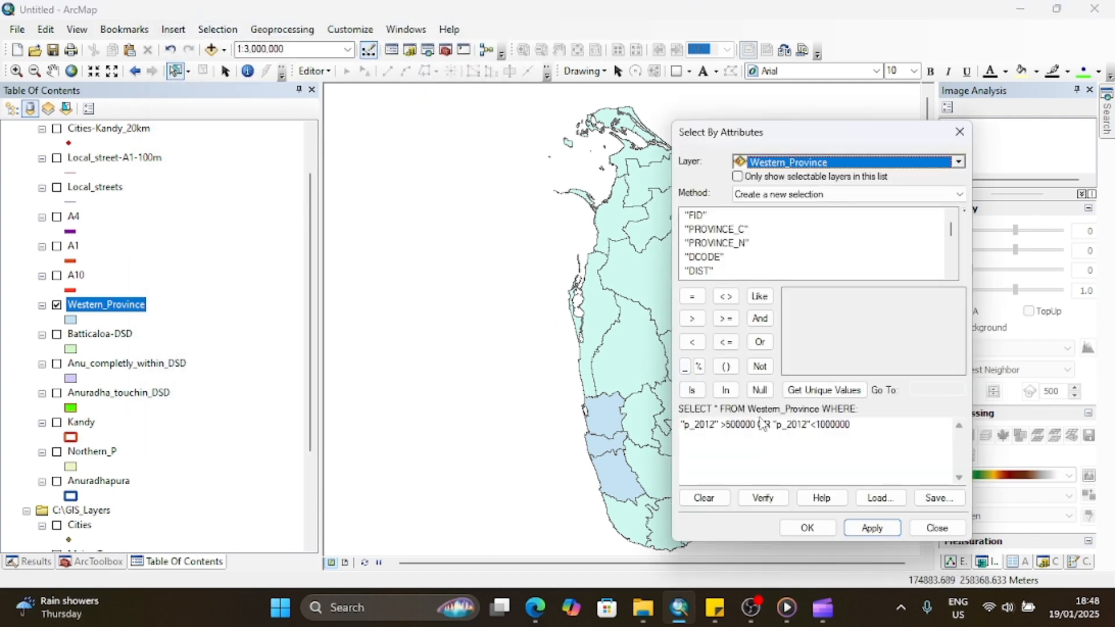
double_click(763, 424)
left_click(759, 318)
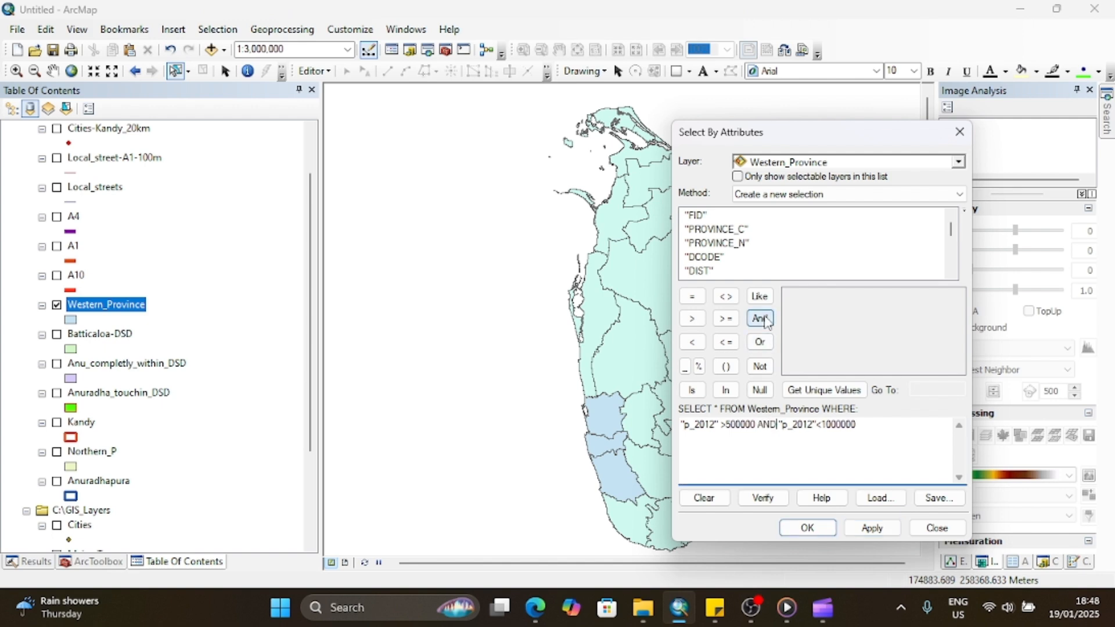
left_click(807, 527)
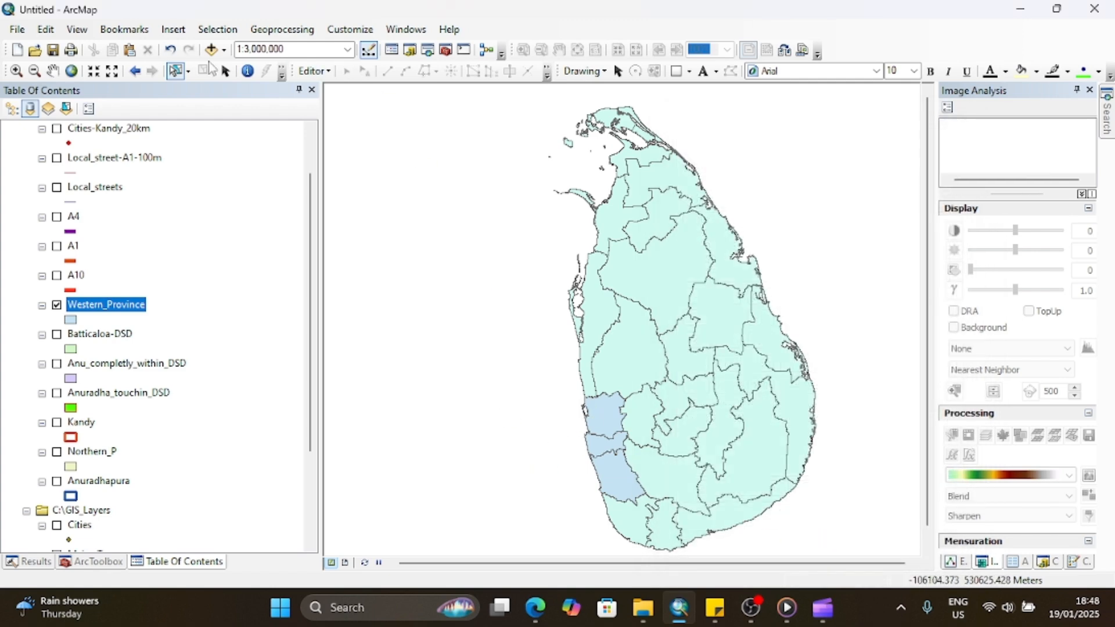
Step: Bring up the Western_Province attribute query again and reapply its 2012 population expression
left_click(217, 29)
left_click(238, 65)
left_click(871, 528)
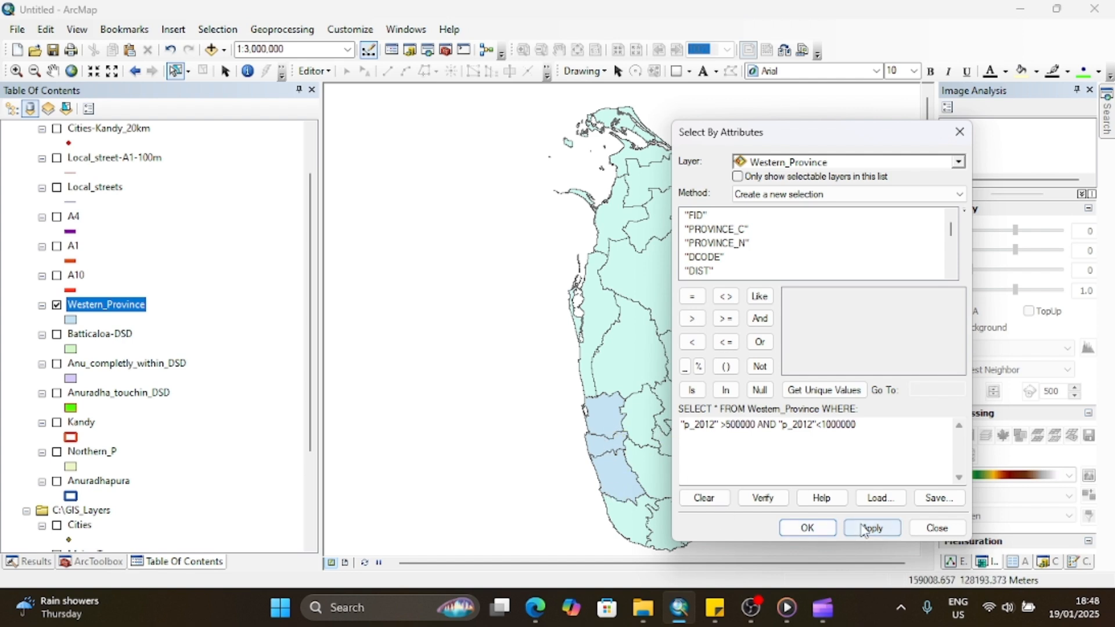
Step: Check the districts' p_2012 values in the Western_Province attribute table and close the table
right_click(131, 312)
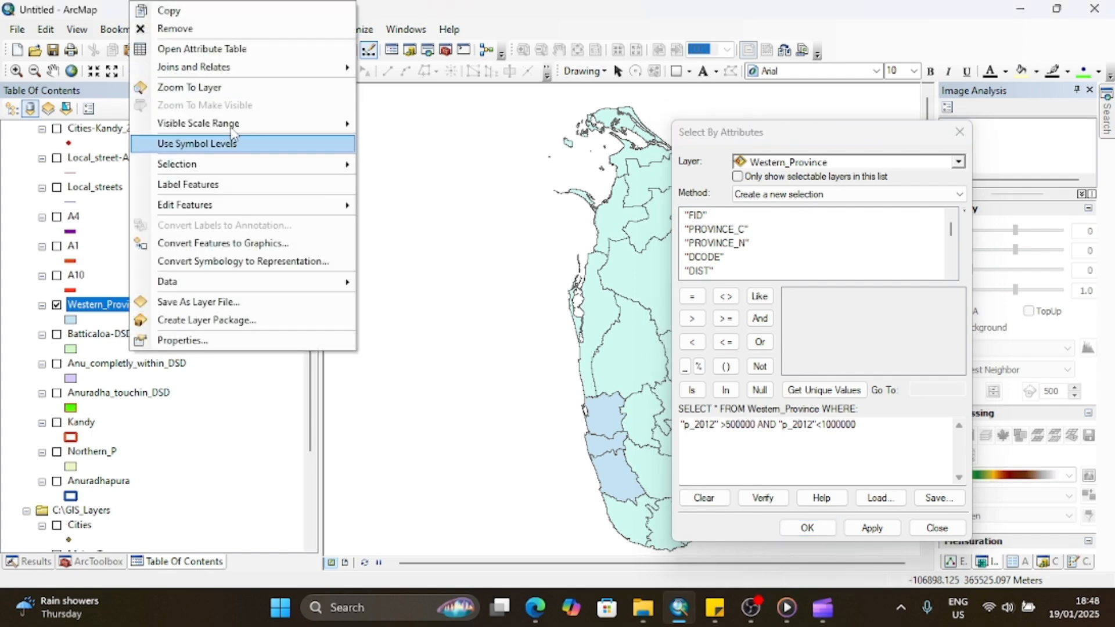
left_click(231, 51)
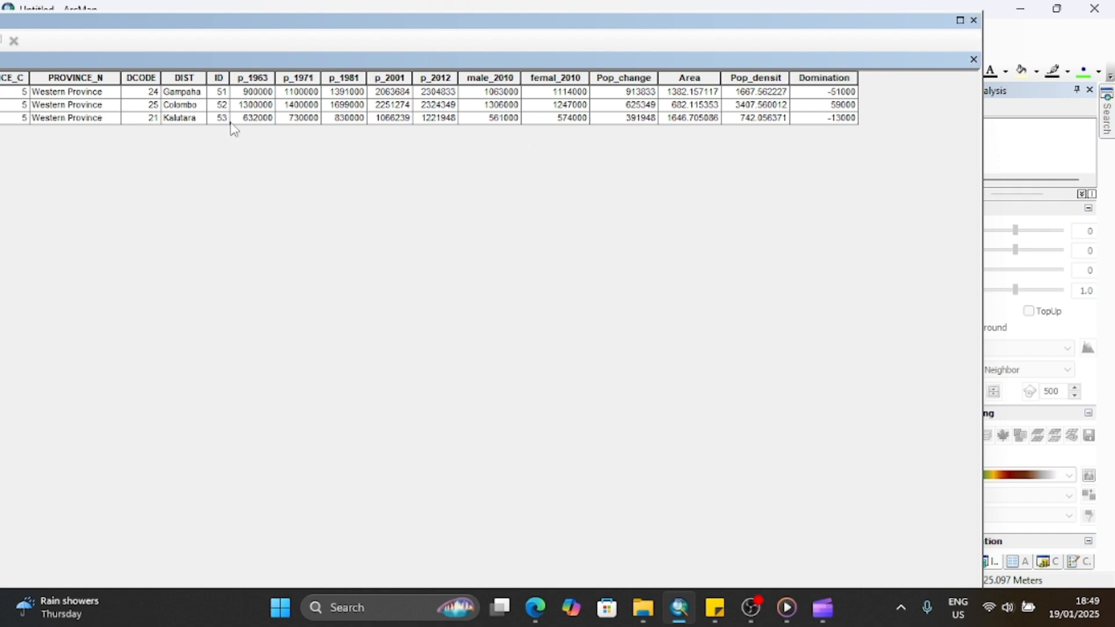
left_click(974, 21)
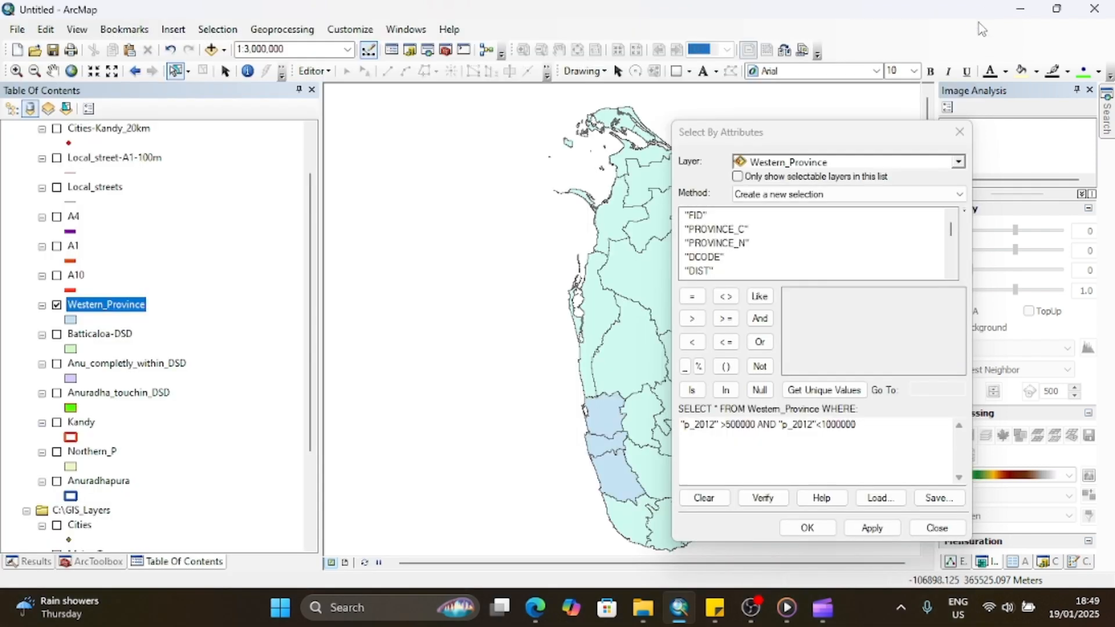